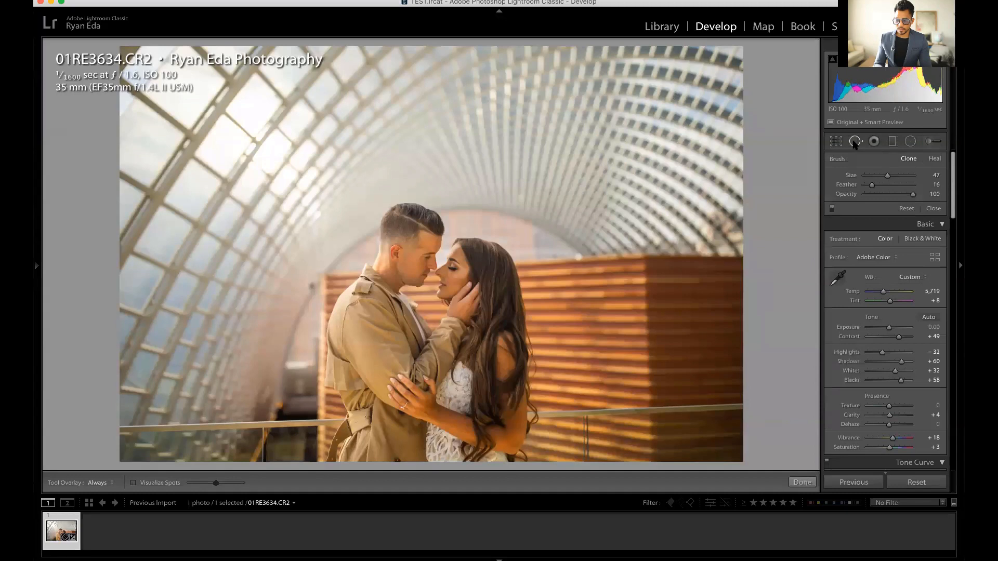
Look through the settings of the Crop, Spot Removal, Red Eye, Graduated Filter, Radial Filter and Adjustment Brush tools.
click(855, 141)
click(874, 141)
click(875, 142)
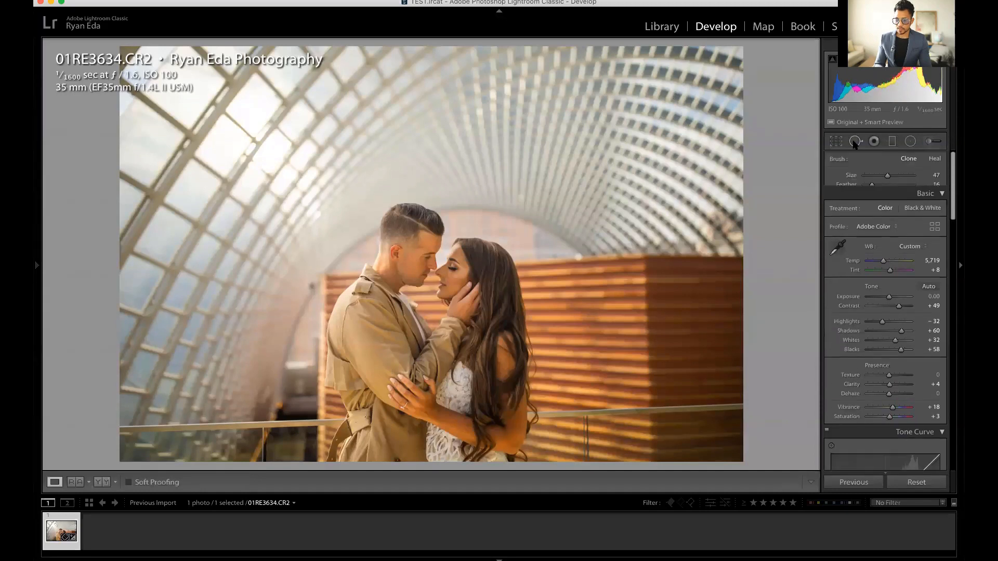
click(891, 148)
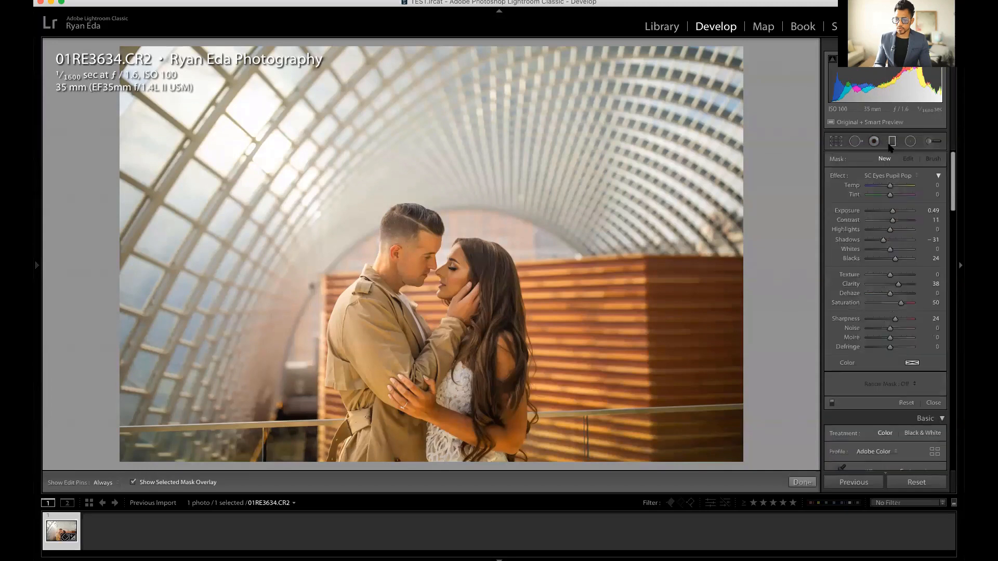
click(890, 148)
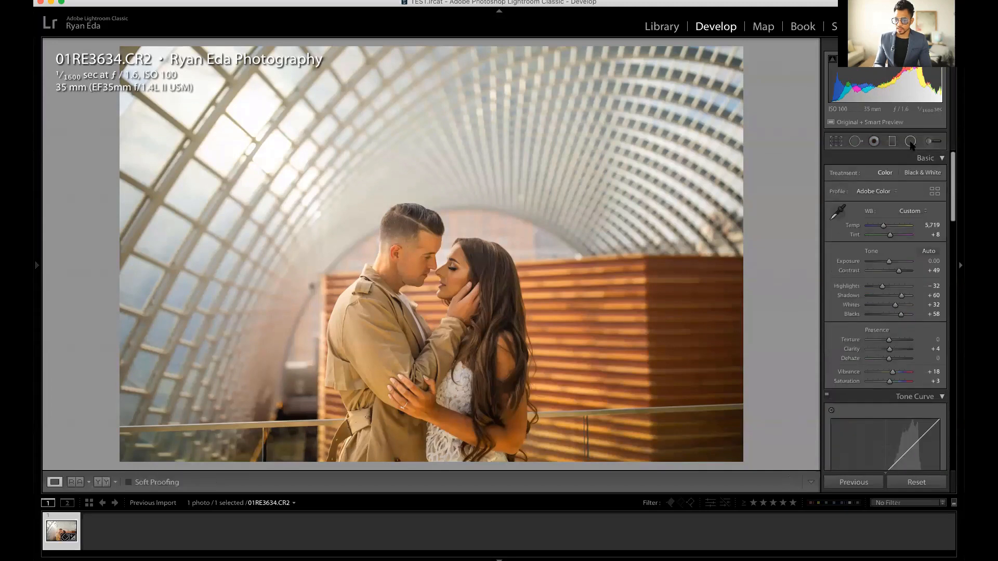
click(910, 144)
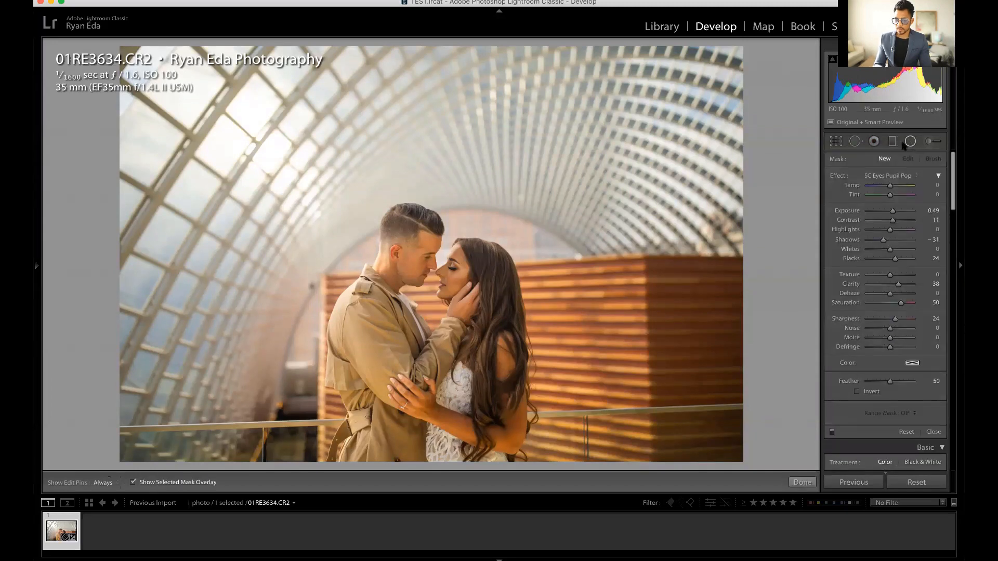
click(908, 143)
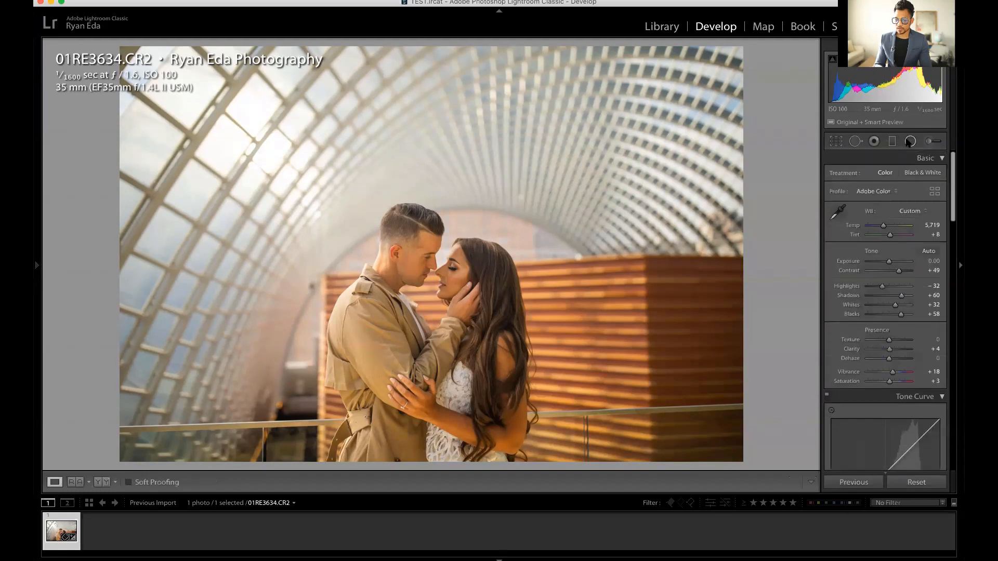
click(929, 143)
click(928, 142)
click(929, 143)
click(929, 142)
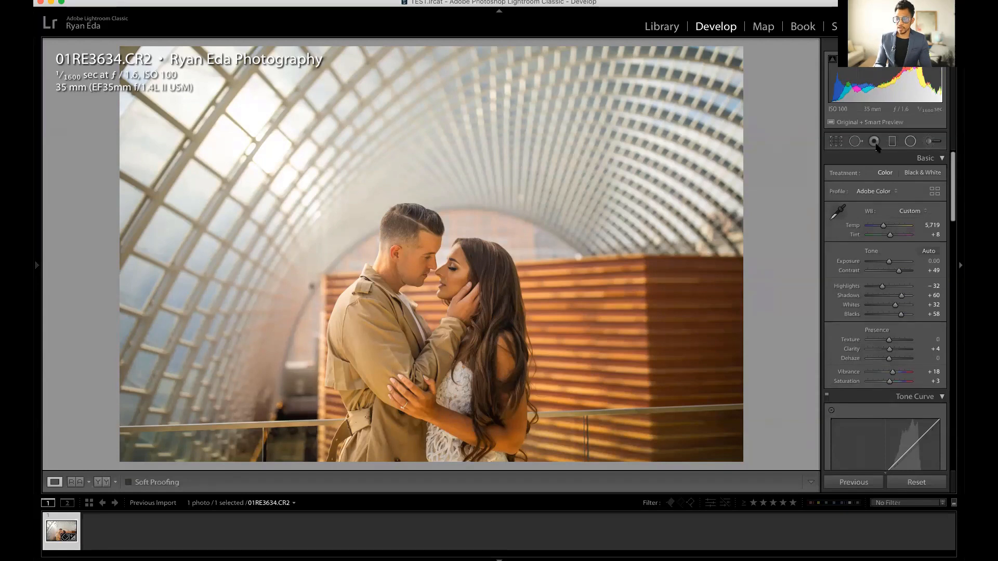
click(835, 145)
click(837, 145)
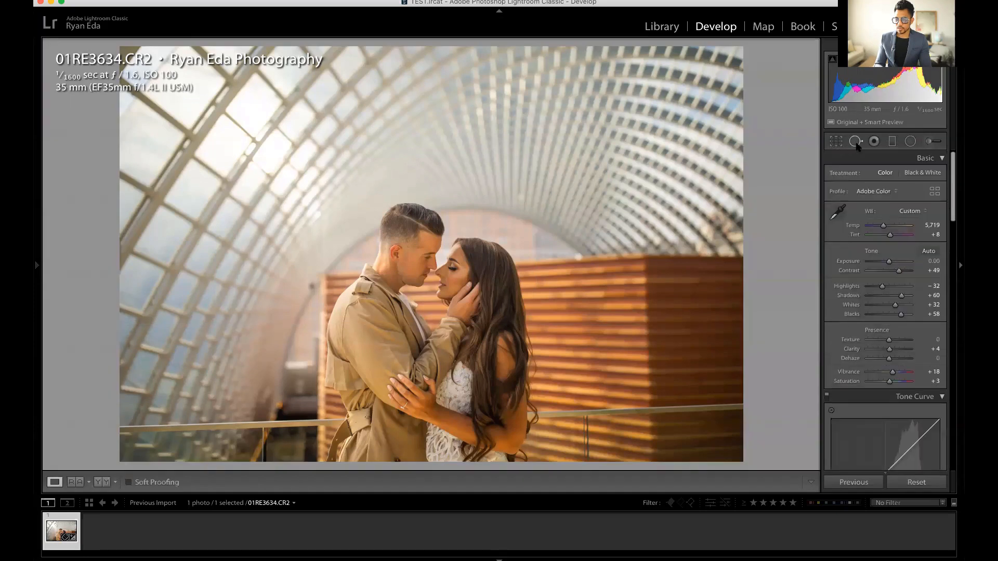
click(856, 143)
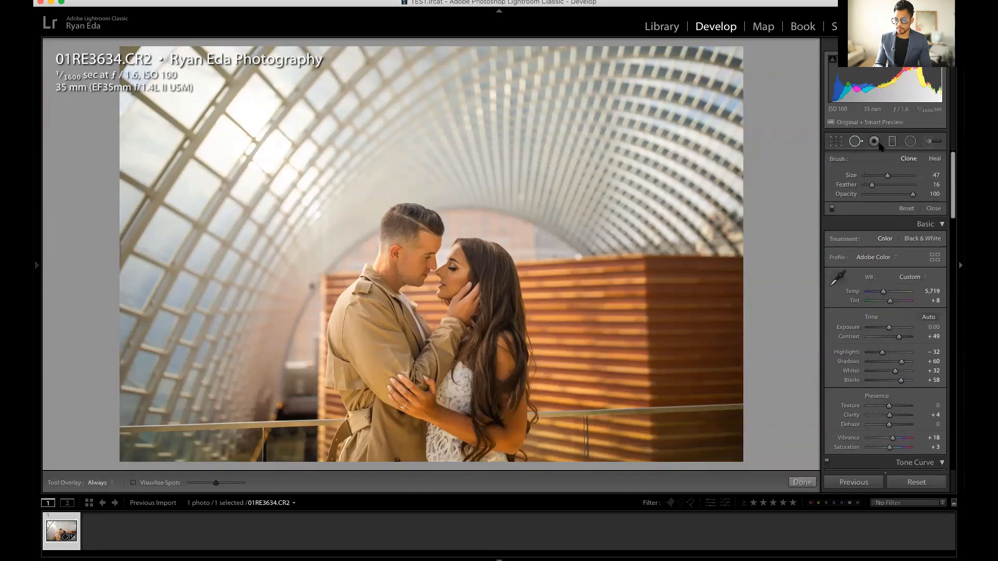
click(875, 143)
click(892, 142)
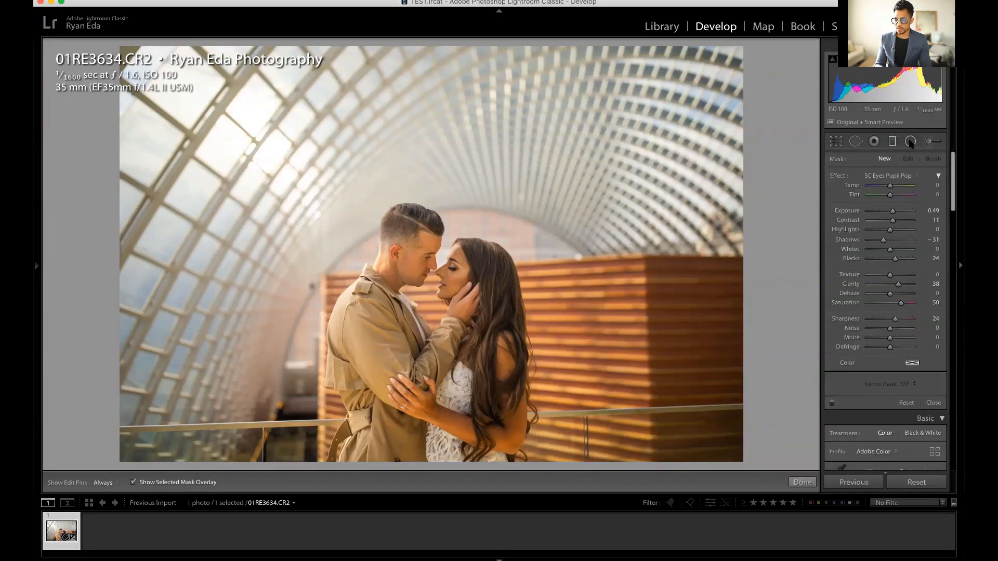
click(911, 142)
click(928, 142)
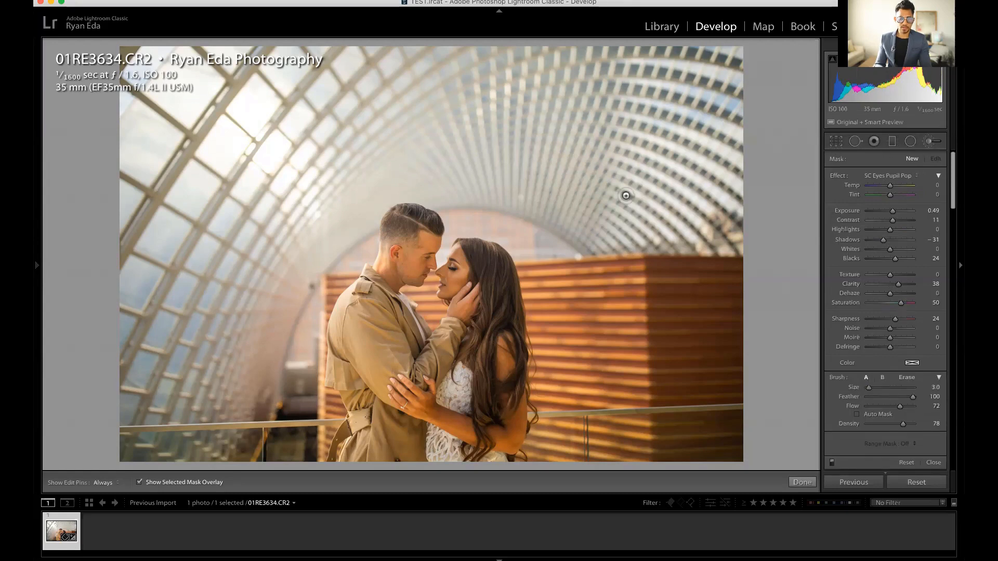
click(833, 142)
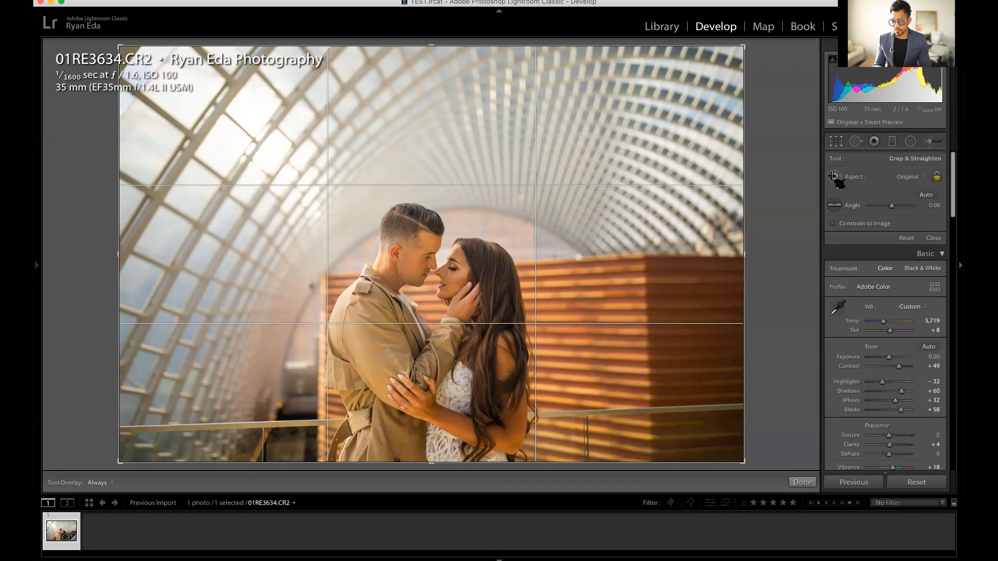
drag(674, 124, 547, 309)
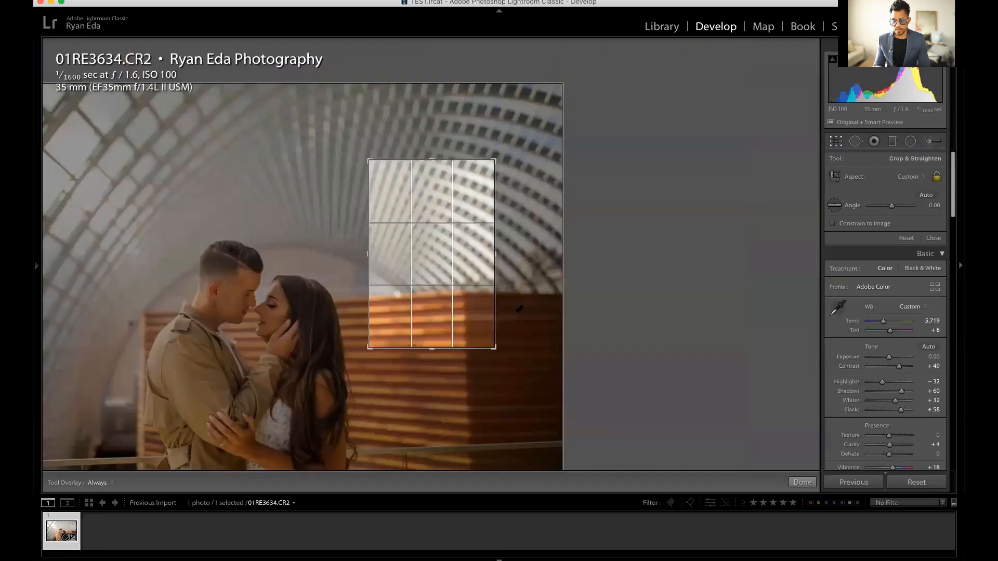
drag(331, 202, 384, 350)
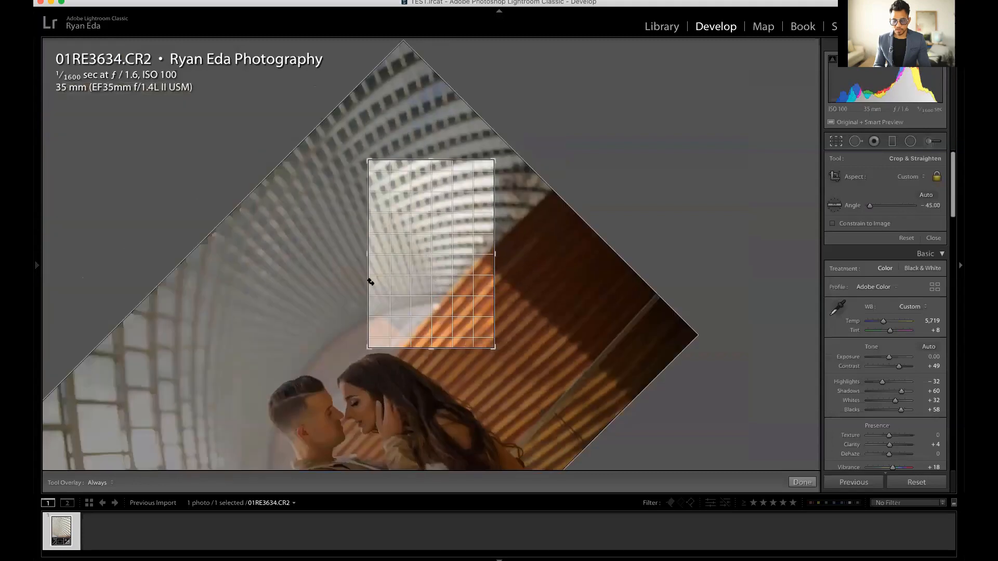
drag(371, 281, 369, 284)
key(Escape)
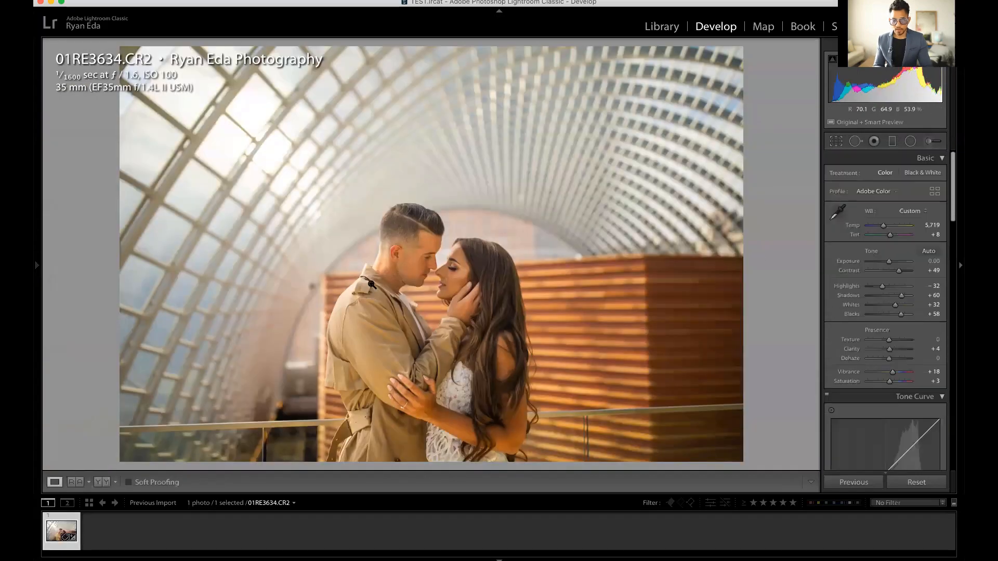
Set the crop aspect to 1 x 1, shrink the square and reposition the photo so the couple is centred in it.
click(836, 142)
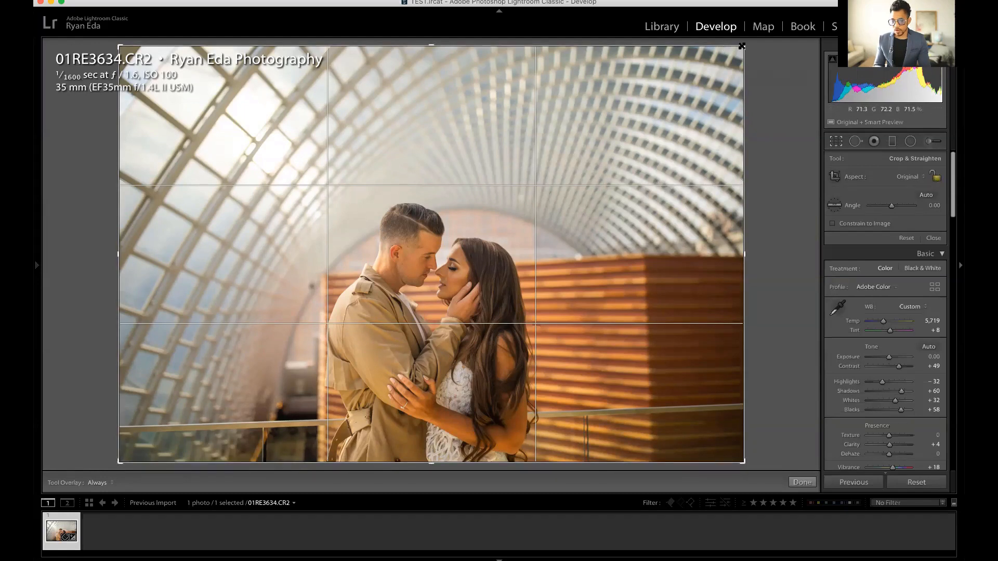
mouse_move(742, 47)
mouse_down()
mouse_move(552, 140)
mouse_move(543, 46)
mouse_move(635, 171)
mouse_move(710, 58)
mouse_move(682, 147)
mouse_move(749, 39)
mouse_up()
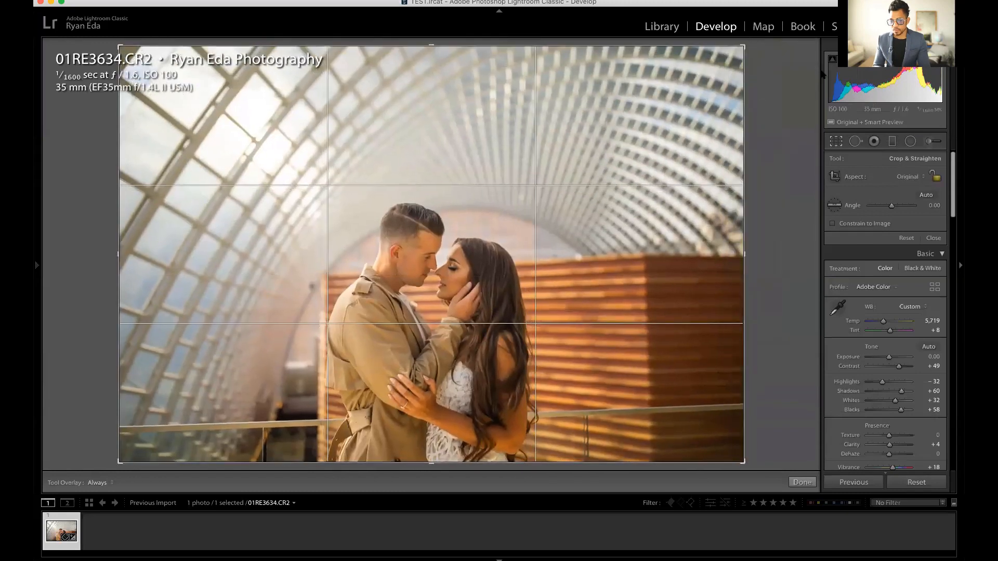
click(914, 178)
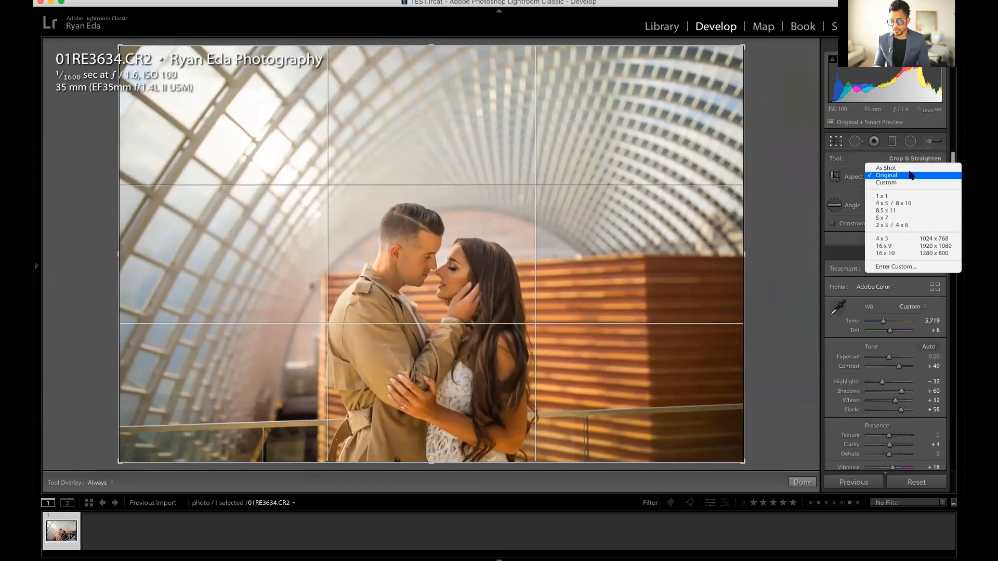
click(880, 177)
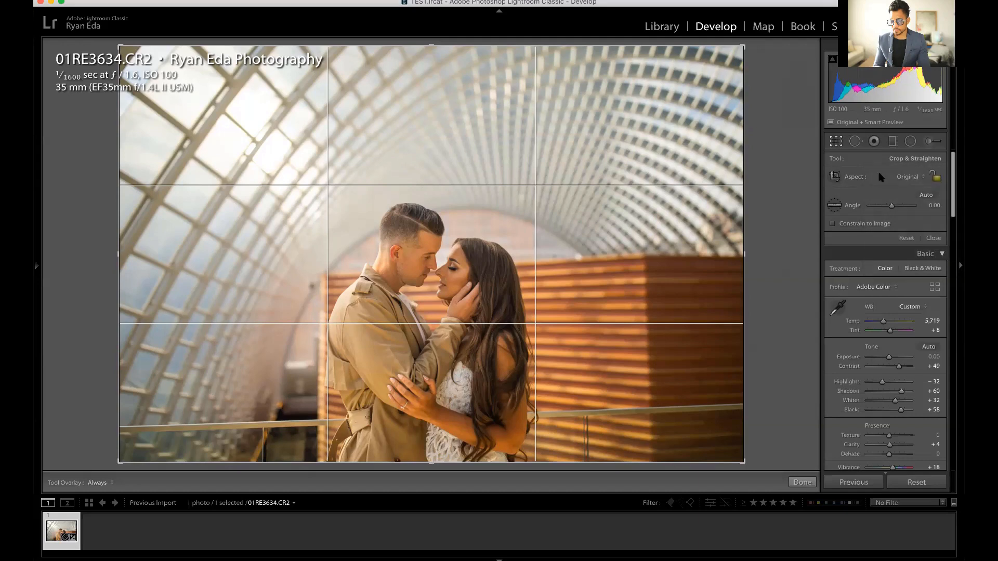
click(902, 179)
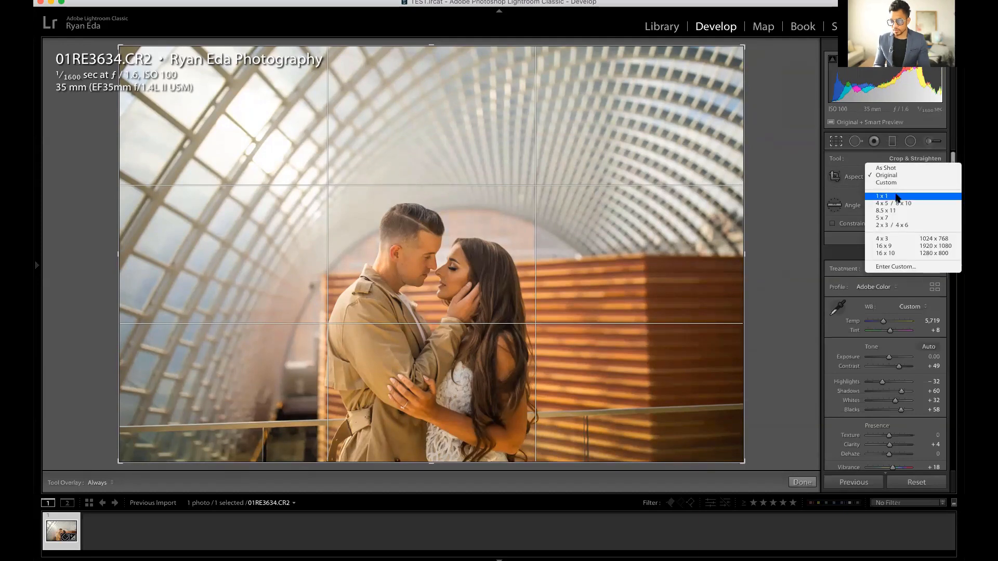
click(896, 197)
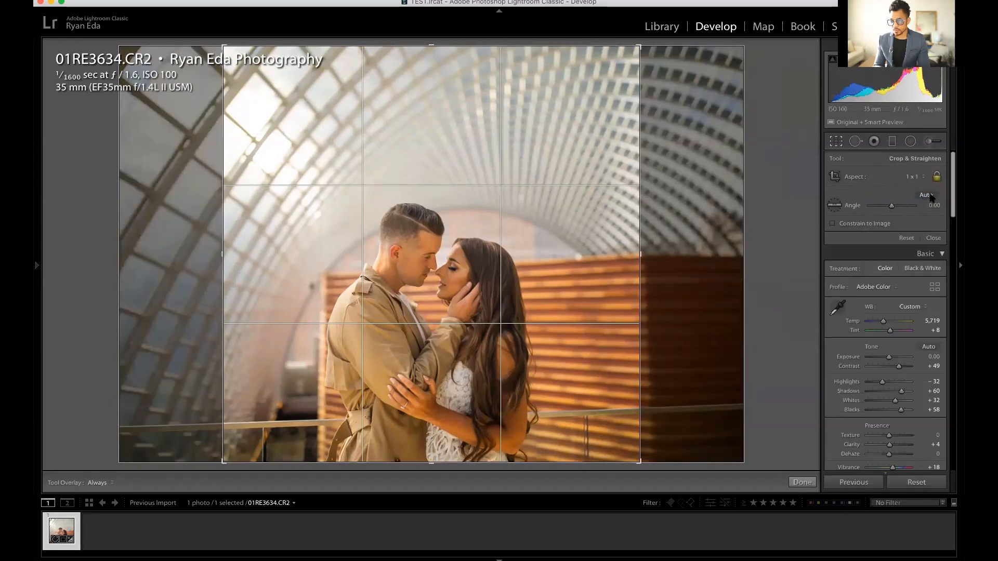
drag(637, 47, 551, 84)
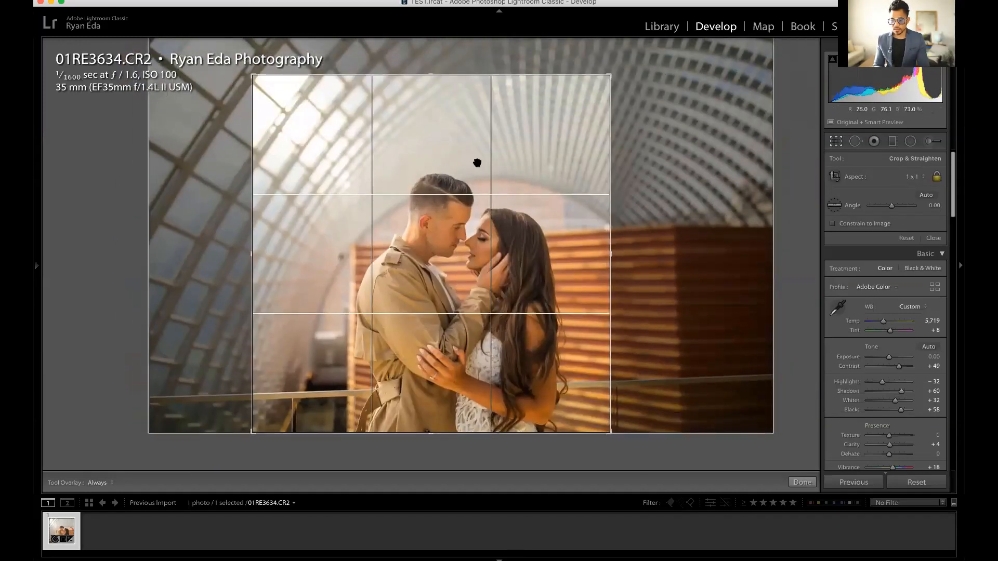
drag(477, 162, 446, 162)
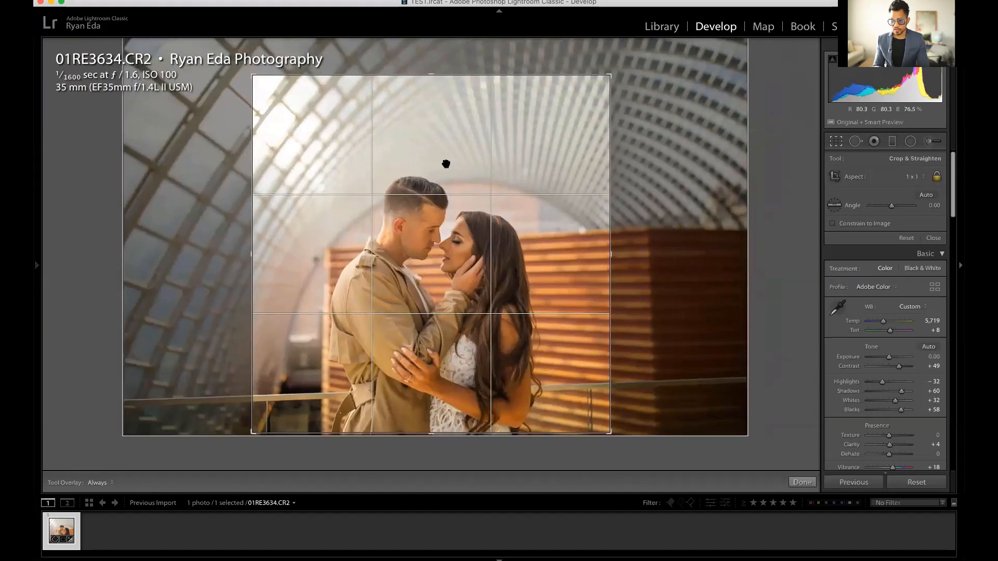
Set the crop aspect to 4 x 5 / 8 x 10 and align the crop with the photo's lower edge around the couple.
click(901, 181)
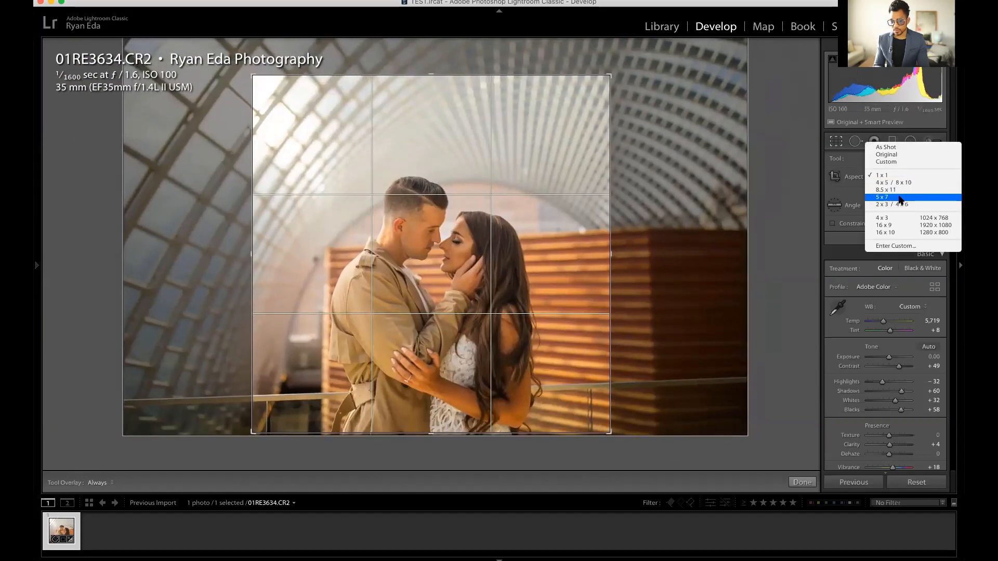
click(898, 183)
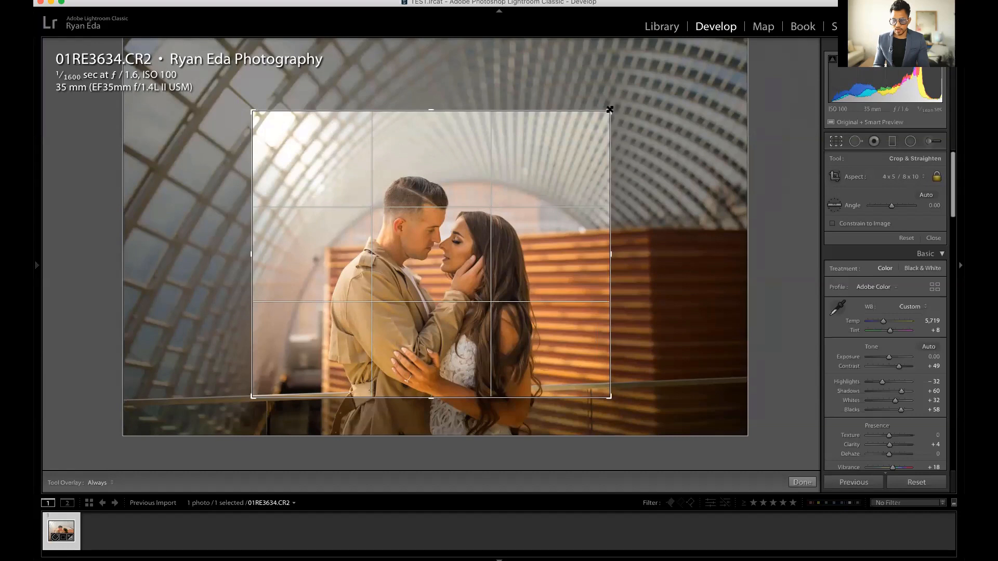
drag(610, 110, 684, 93)
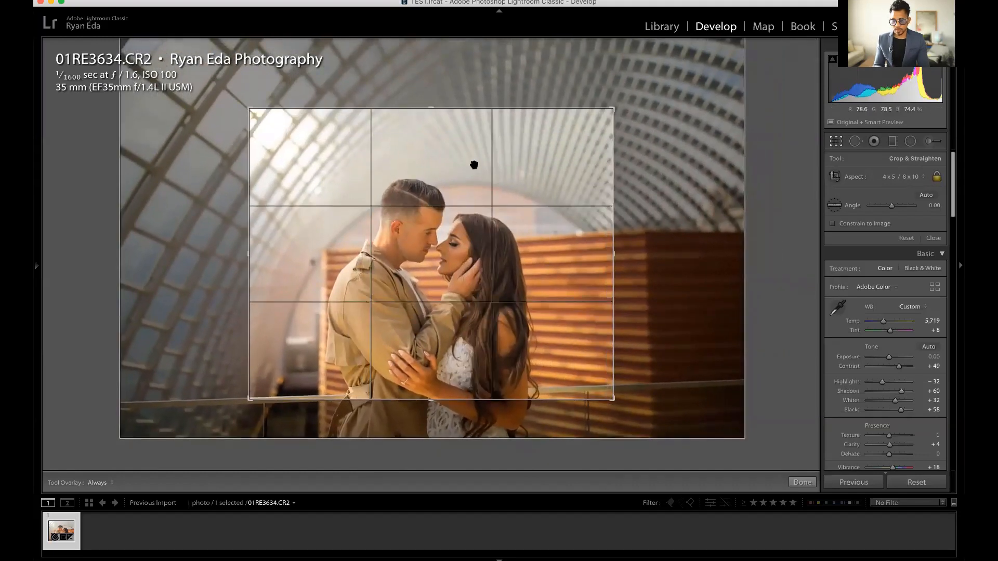
drag(475, 164, 480, 86)
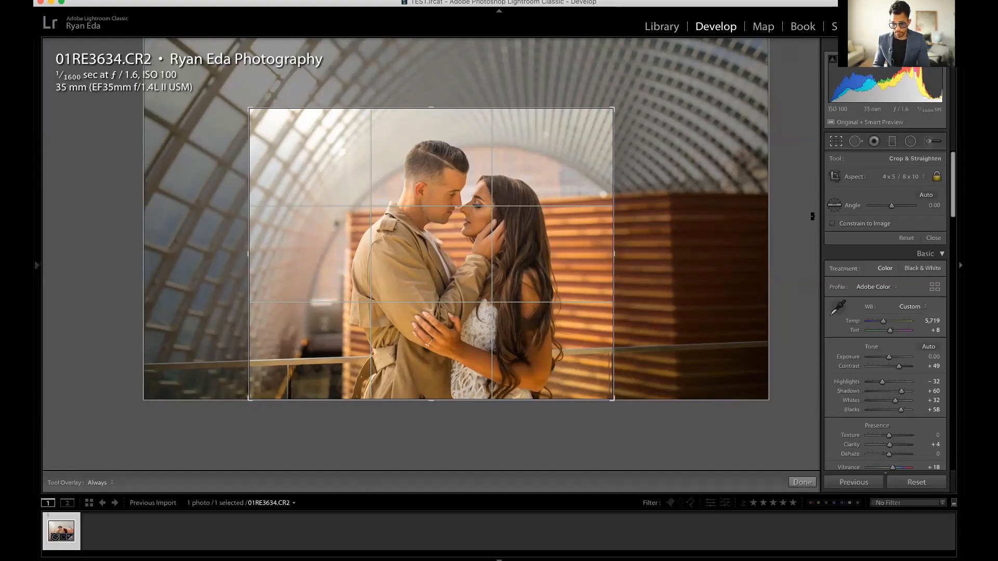
click(893, 179)
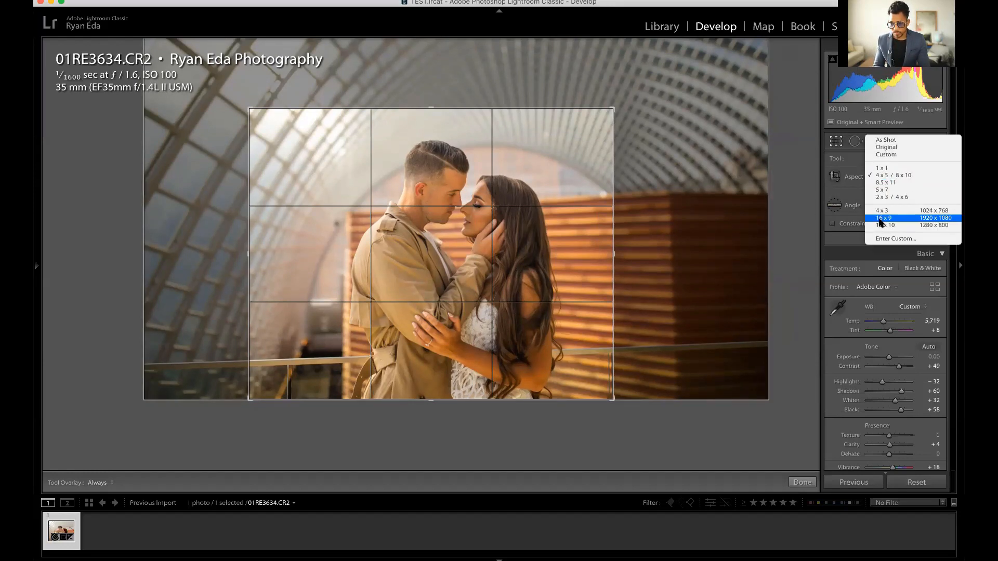
click(878, 238)
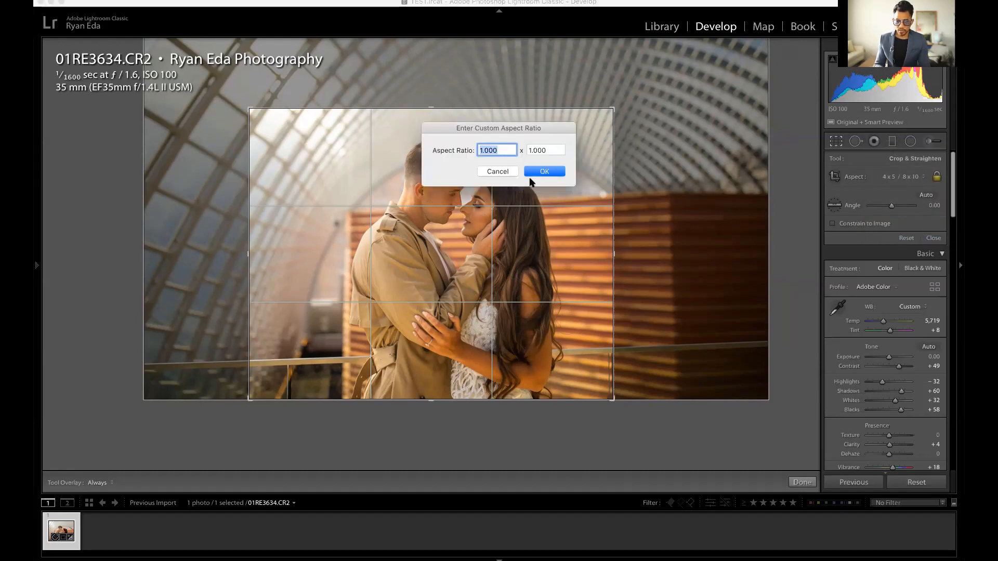
click(498, 171)
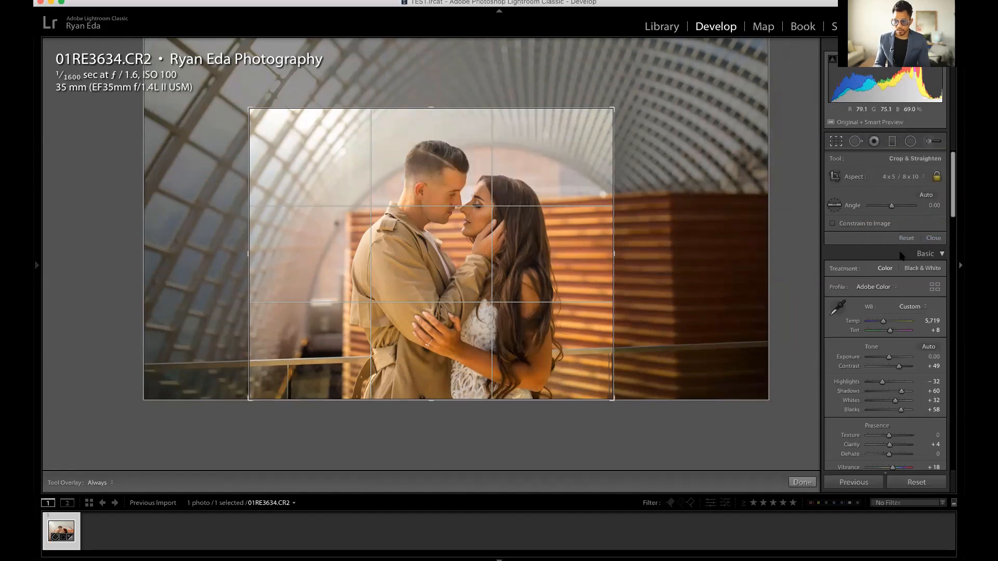
Try the 16 x 9 crop aspect, and restore the Original aspect with the full frame.
click(912, 179)
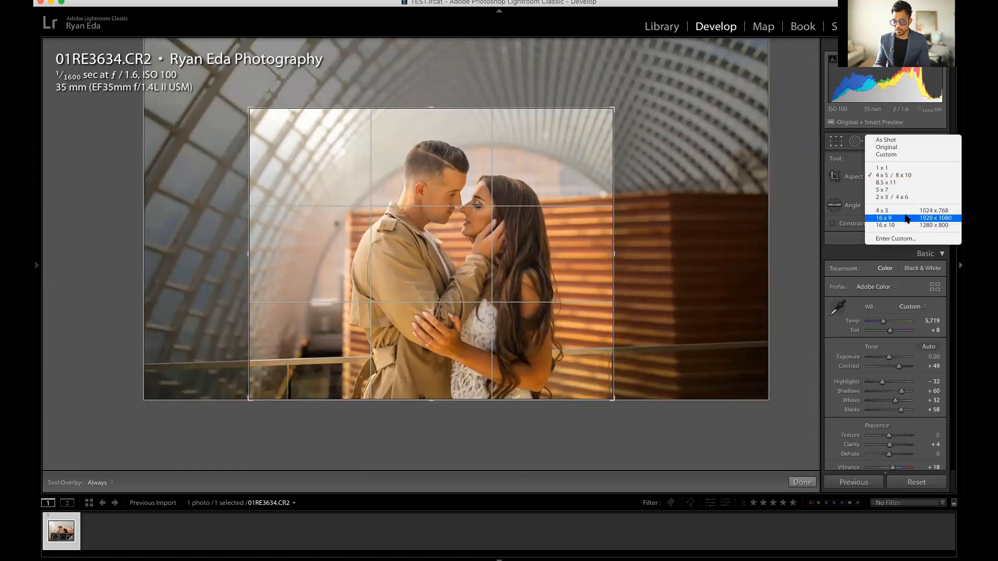
click(907, 218)
click(903, 177)
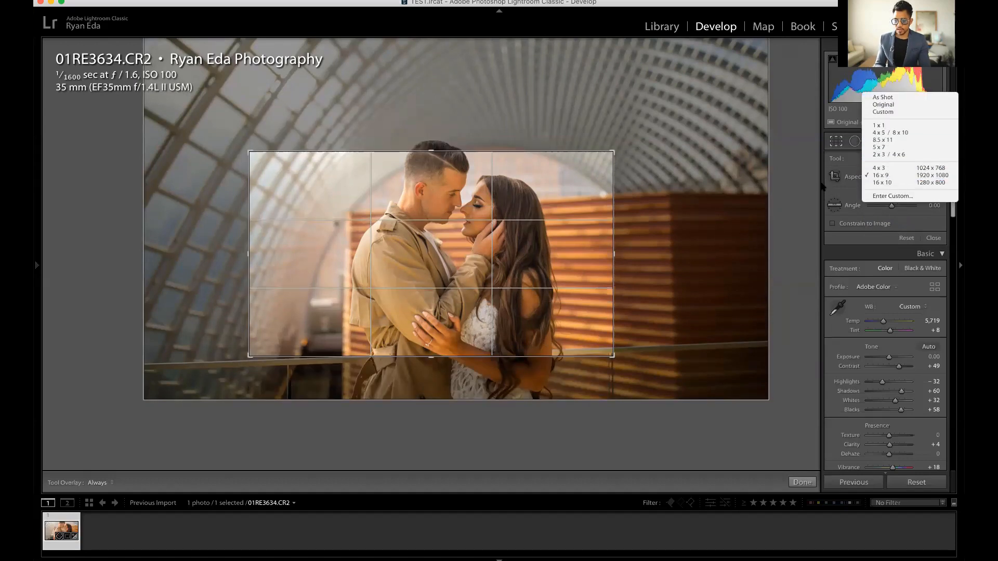
click(884, 104)
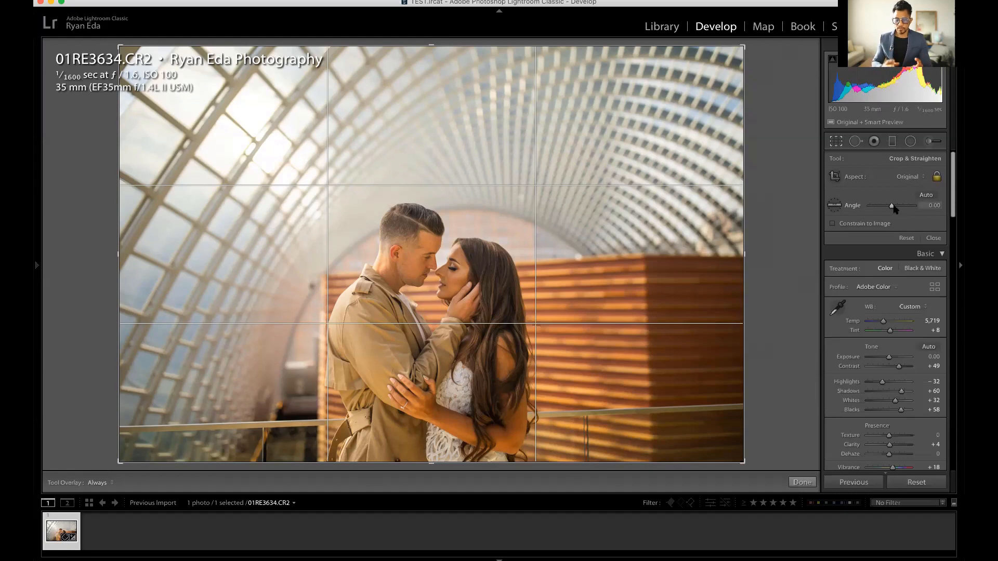
Straighten the photo to an angle of 0.28 and extend the crop to the photo's lower-right corner.
click(926, 195)
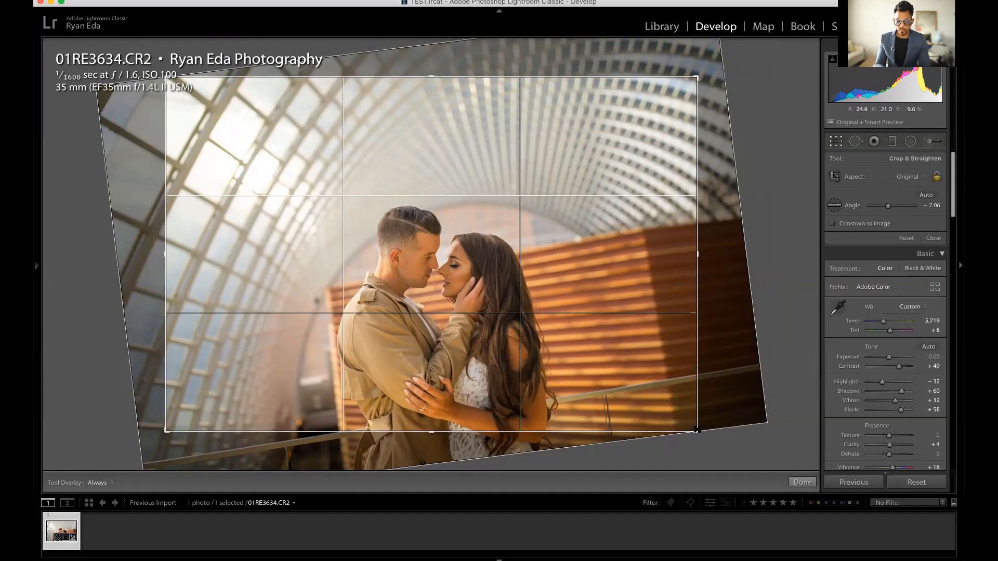
drag(697, 434, 639, 441)
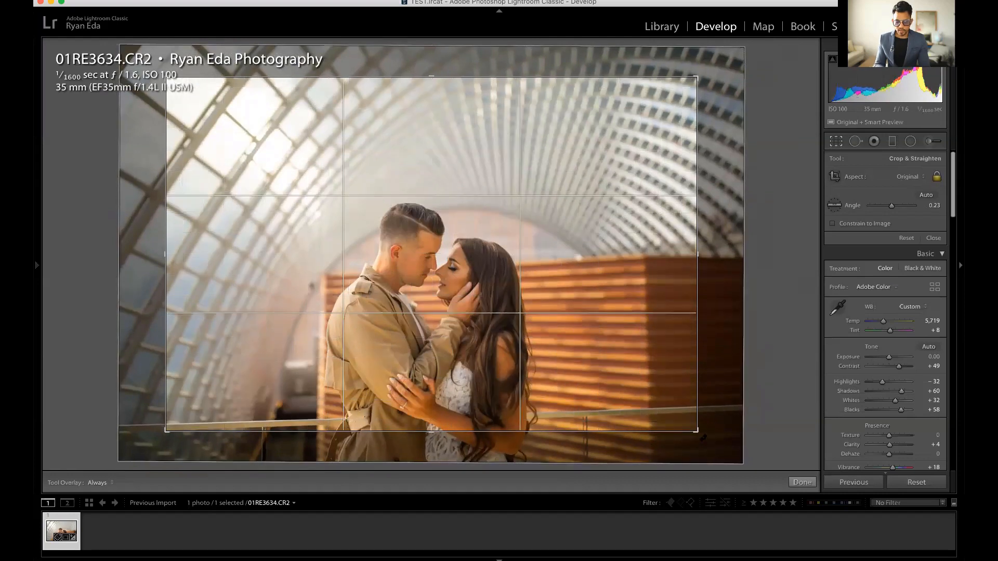
drag(703, 438, 724, 455)
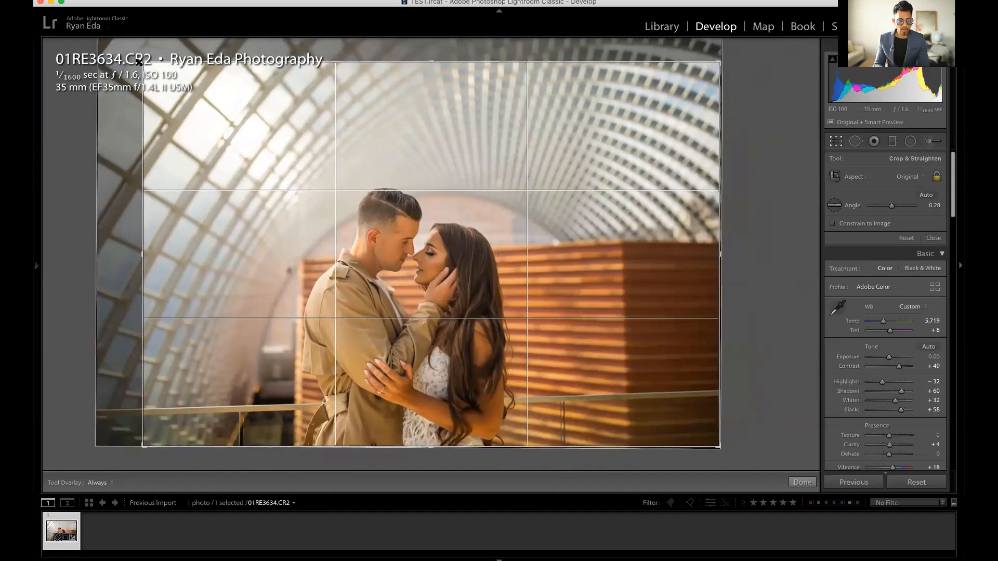
Move the photo down and to the right within the crop frame, and set the straightening angle to 0.
drag(193, 97, 205, 126)
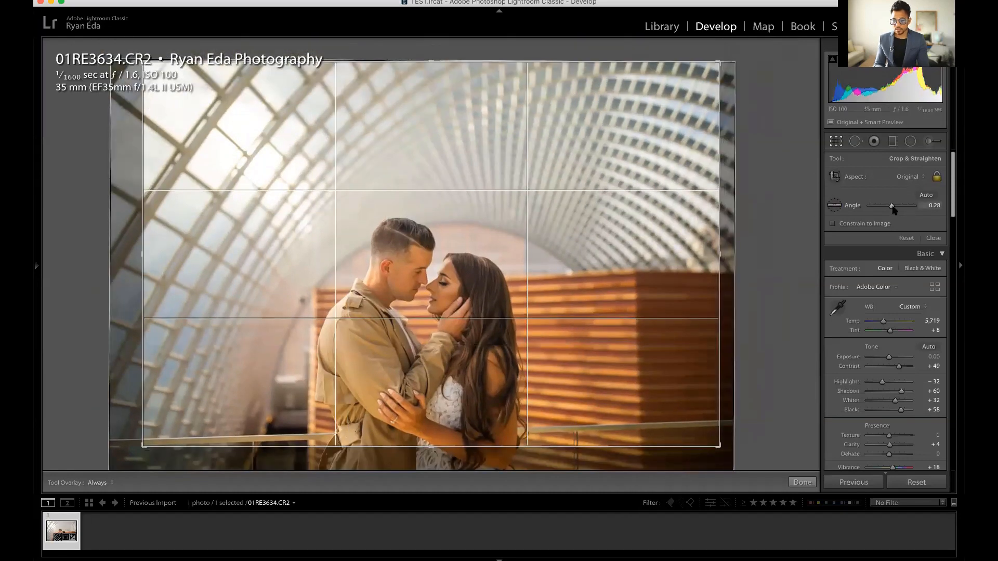
drag(891, 206, 892, 208)
click(936, 205)
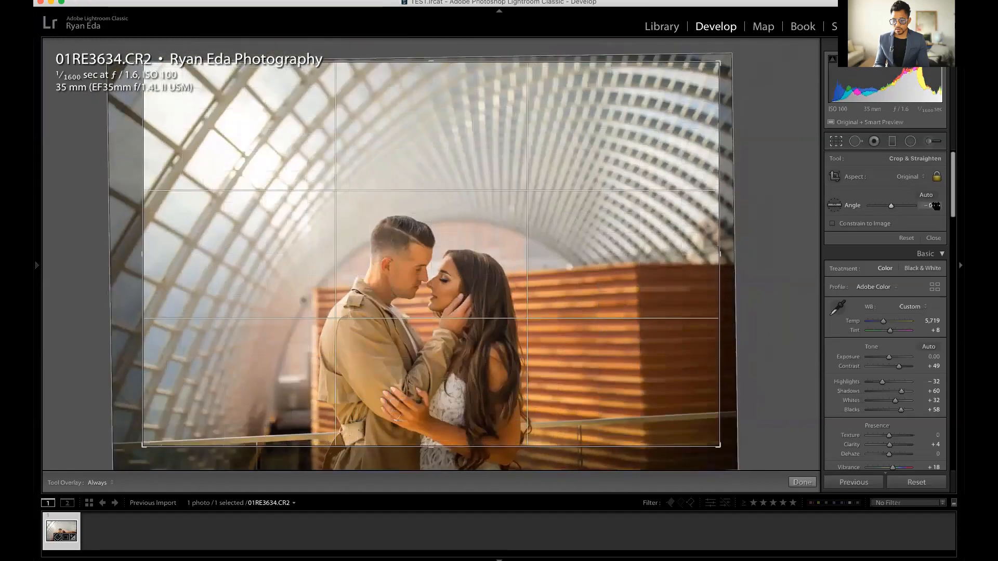
text(0)
key(Return)
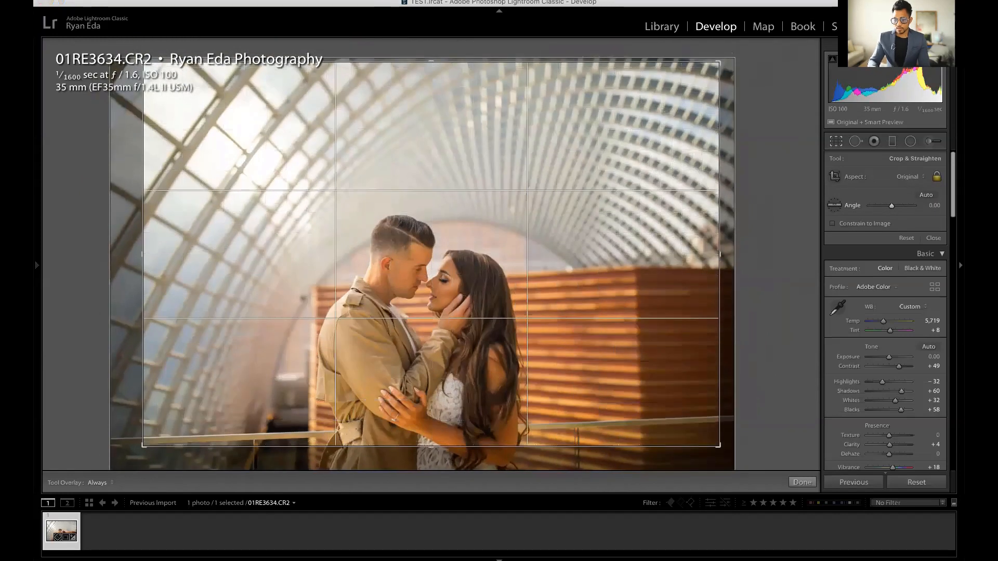
Straighten the photo along the railing behind the couple with the Straighten tool, to an angle of 1.79.
click(834, 207)
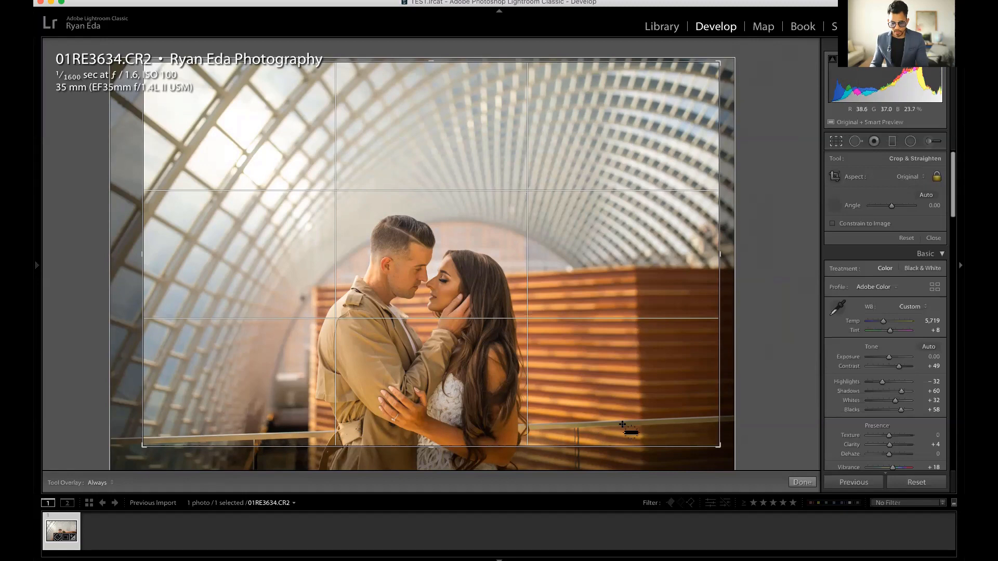
drag(627, 425, 203, 437)
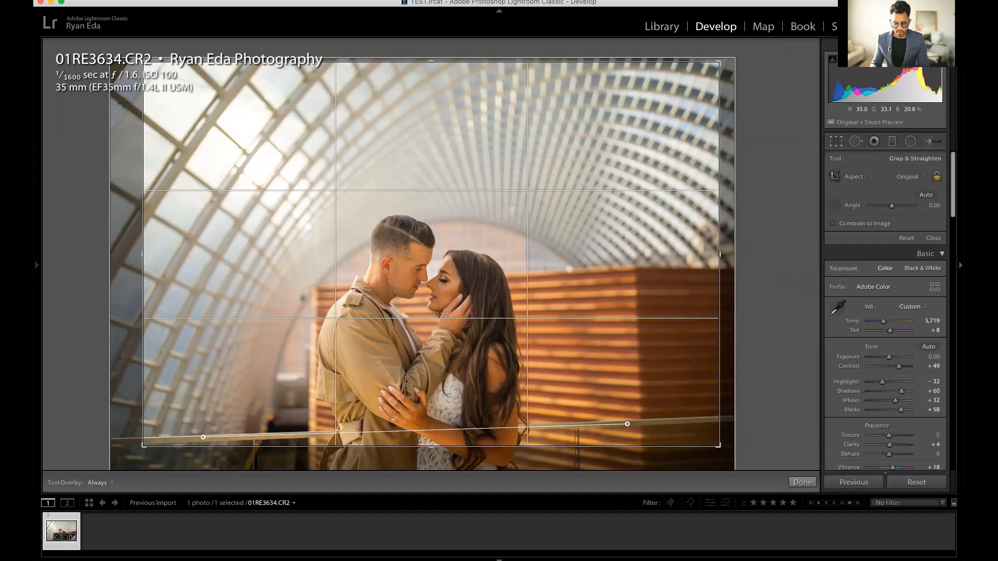
drag(204, 438, 203, 437)
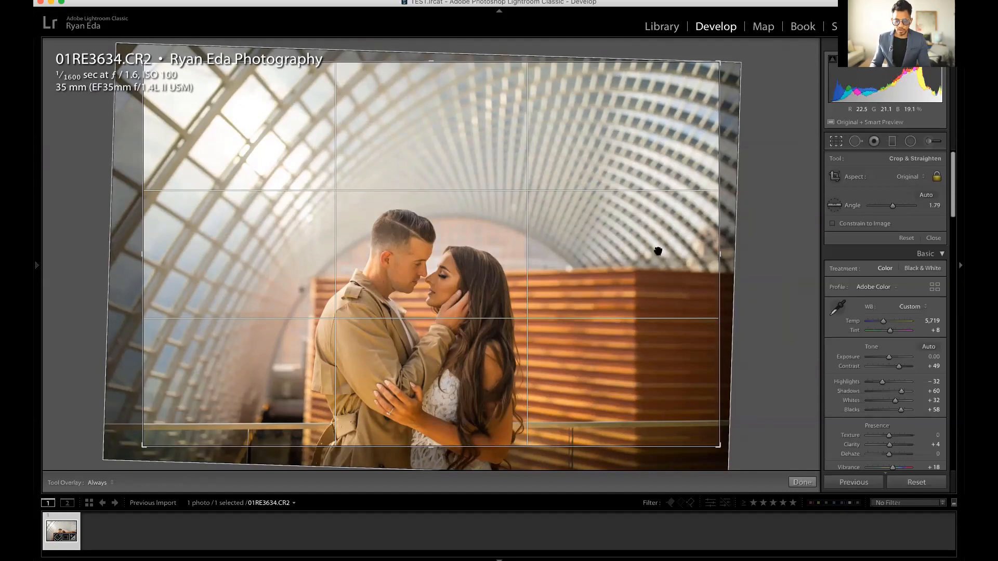
Straighten the photo along the wooden wall's vertical corner to an angle of 1.92, shift it up and left in the frame, and apply the crop.
click(835, 206)
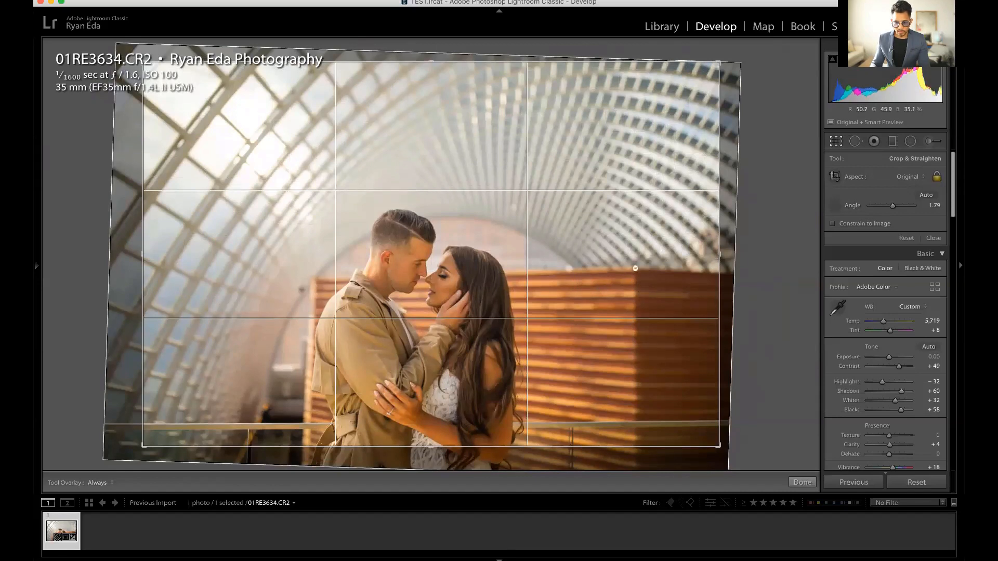
drag(635, 335, 635, 419)
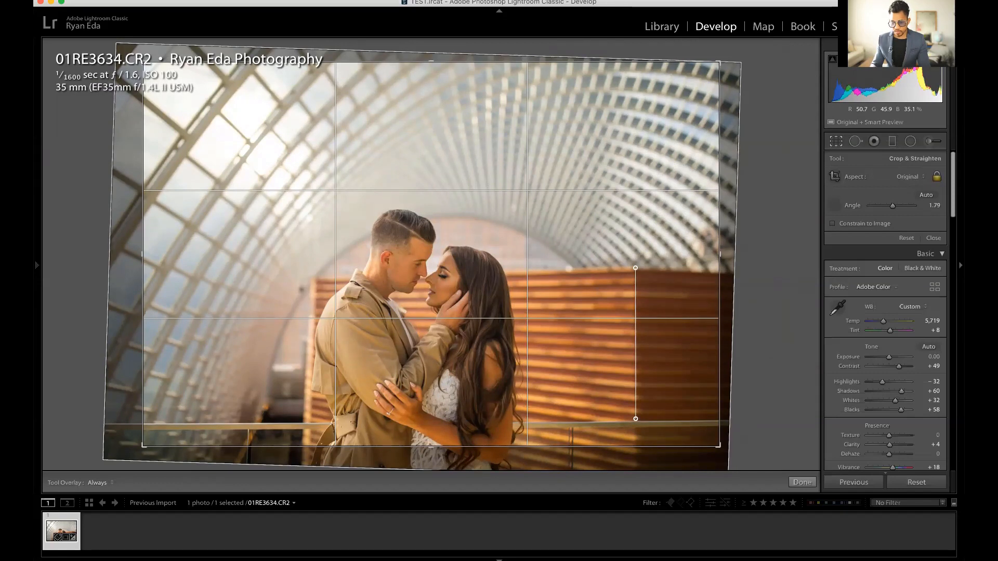
drag(635, 419, 635, 419)
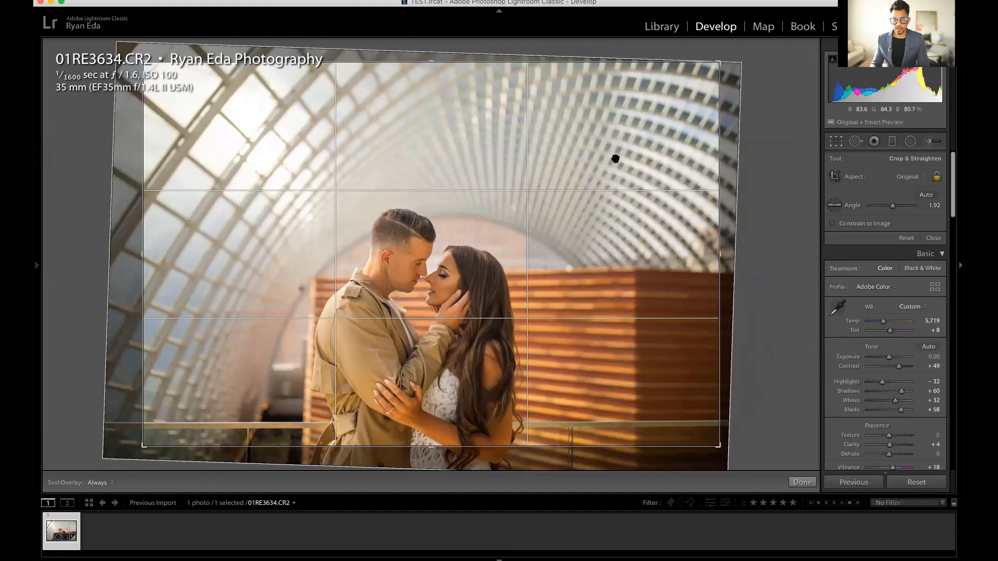
drag(615, 158, 593, 138)
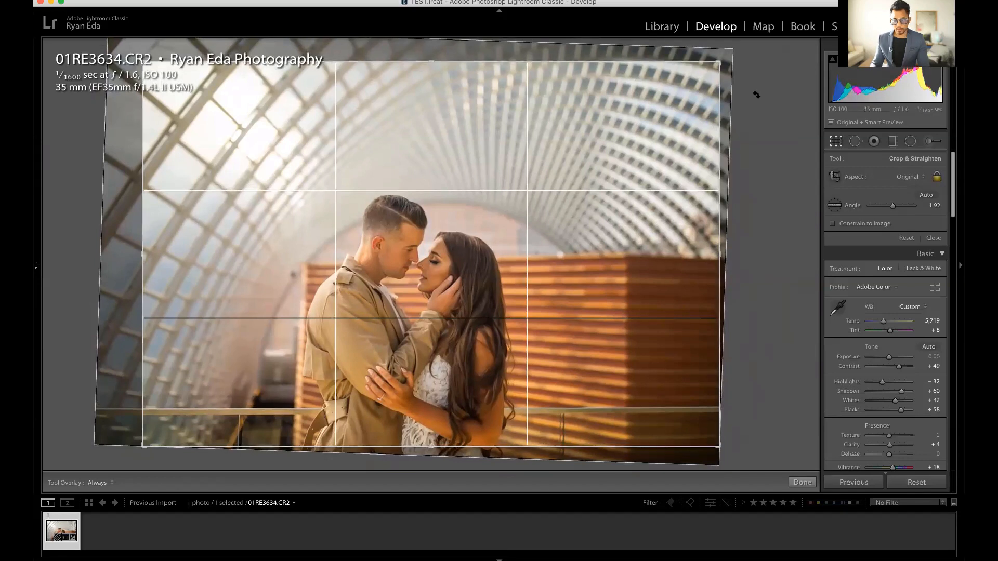
key(r)
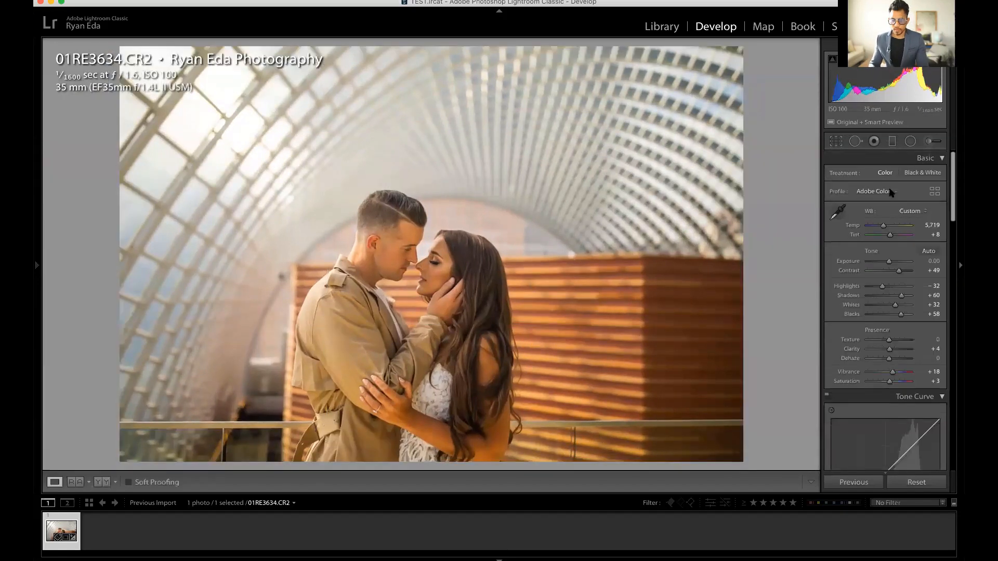
Try a Clone spot removal stroke with brush size 78 on the wooden wall, and delete it.
click(855, 141)
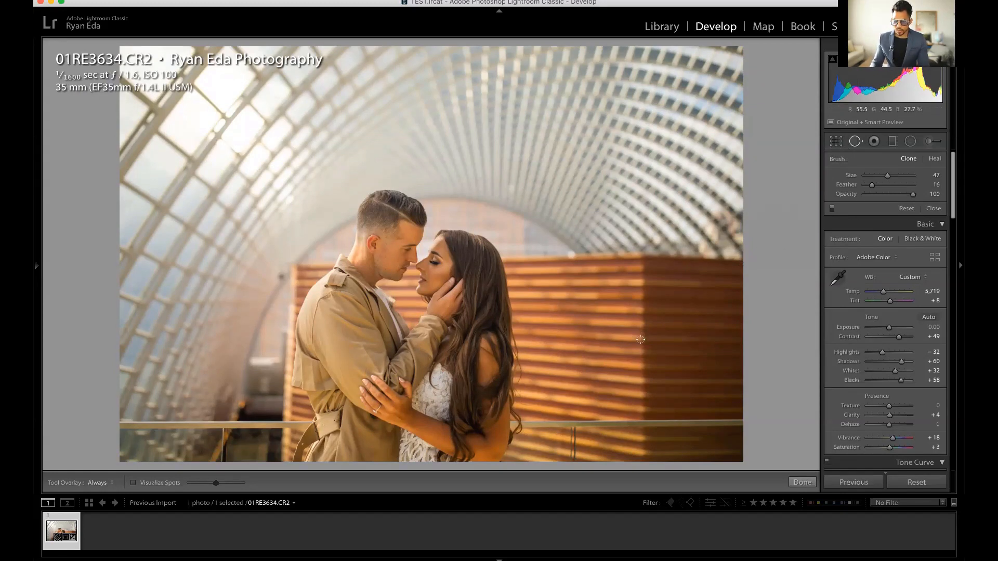
key(bracketright)
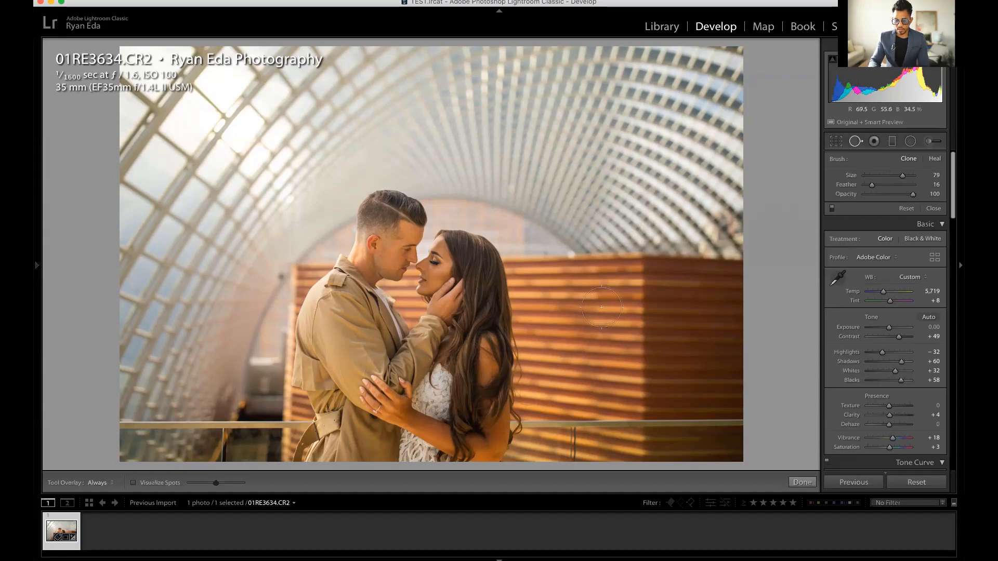
scroll(602, 307, down, 1)
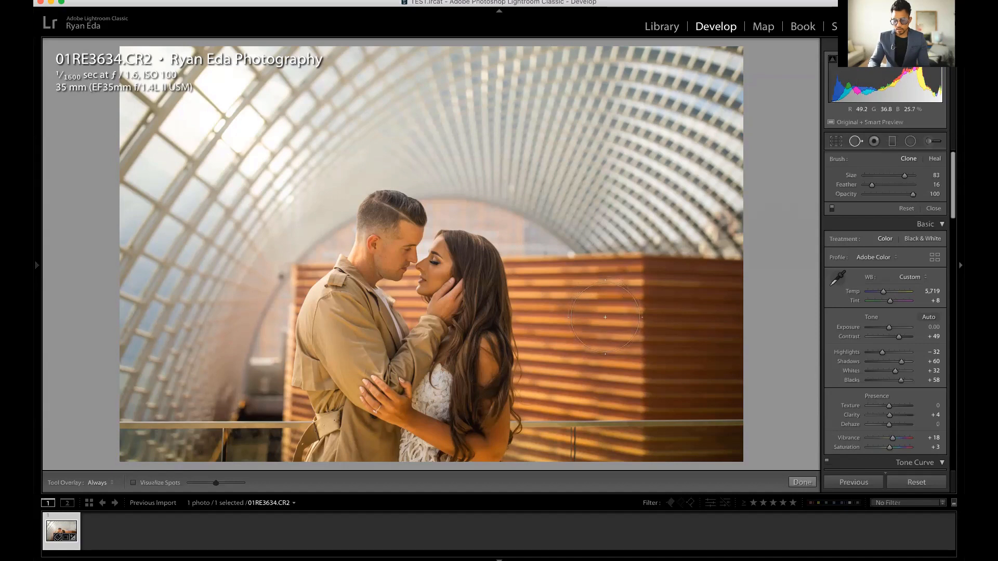
scroll(605, 316, down, 1)
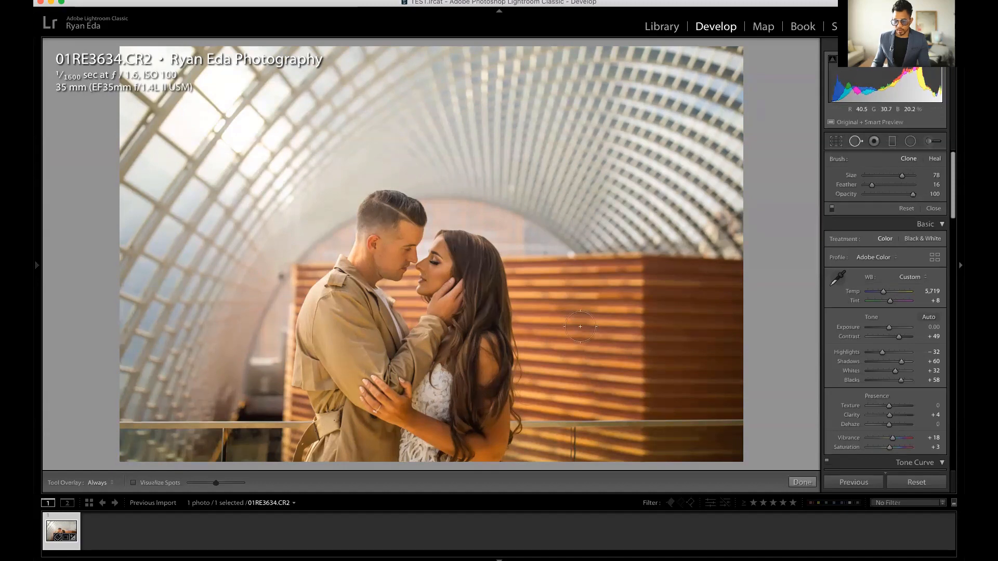
mouse_move(586, 331)
mouse_down()
mouse_move(605, 332)
mouse_move(594, 330)
mouse_up()
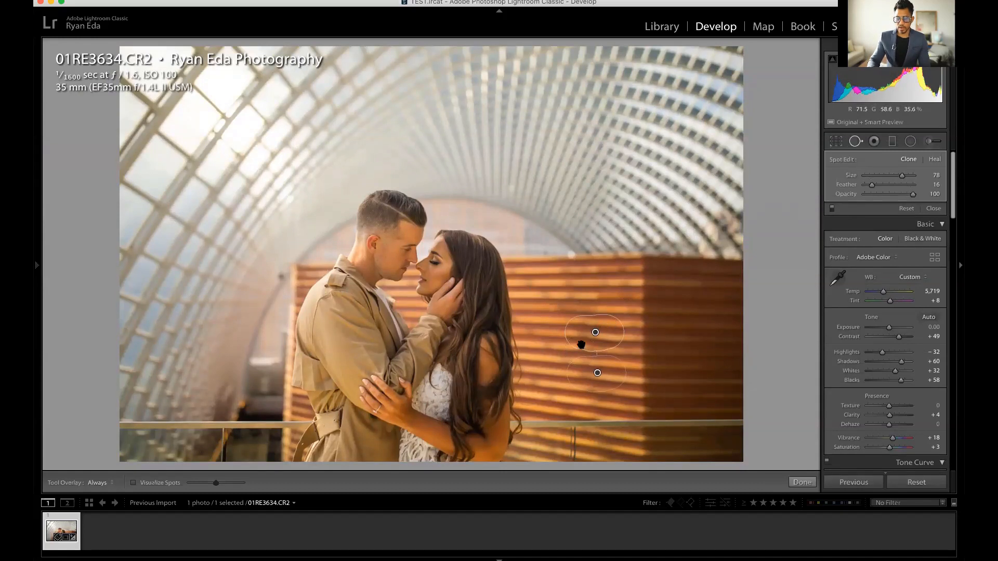
key(Delete)
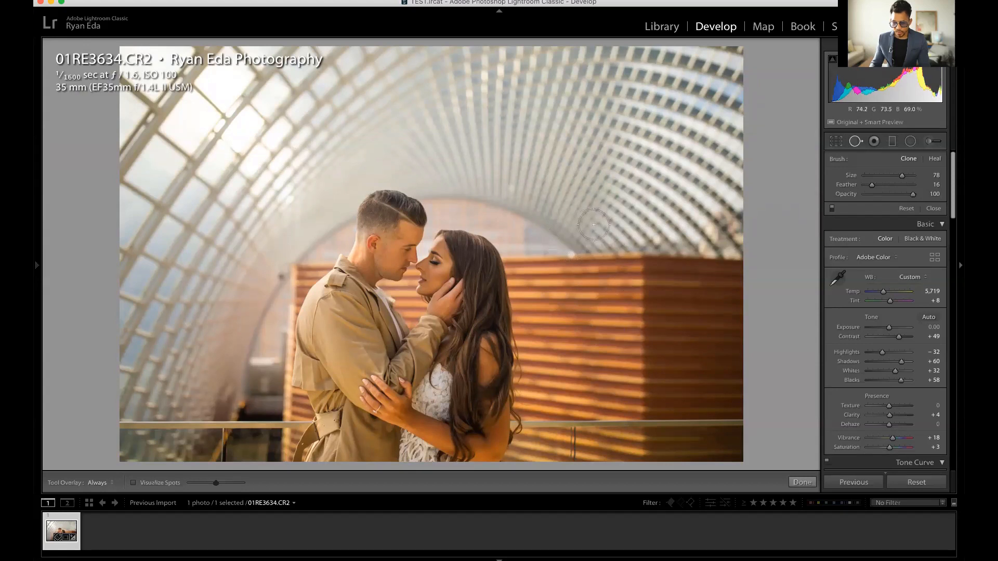
Clone a patch of the wooden wall onto the arched roof with size 20, feather 32 and opacity 58.
drag(592, 225, 619, 224)
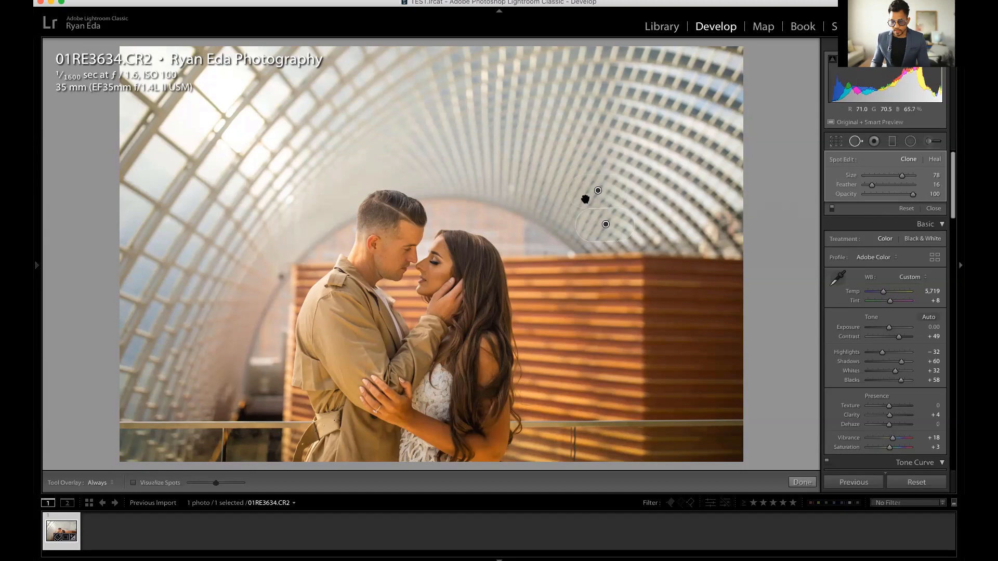
mouse_move(585, 199)
mouse_down()
mouse_move(533, 241)
mouse_move(566, 276)
mouse_move(573, 301)
mouse_move(603, 311)
mouse_move(553, 305)
mouse_move(587, 291)
mouse_move(589, 306)
mouse_move(650, 292)
mouse_move(588, 296)
mouse_move(585, 320)
mouse_up()
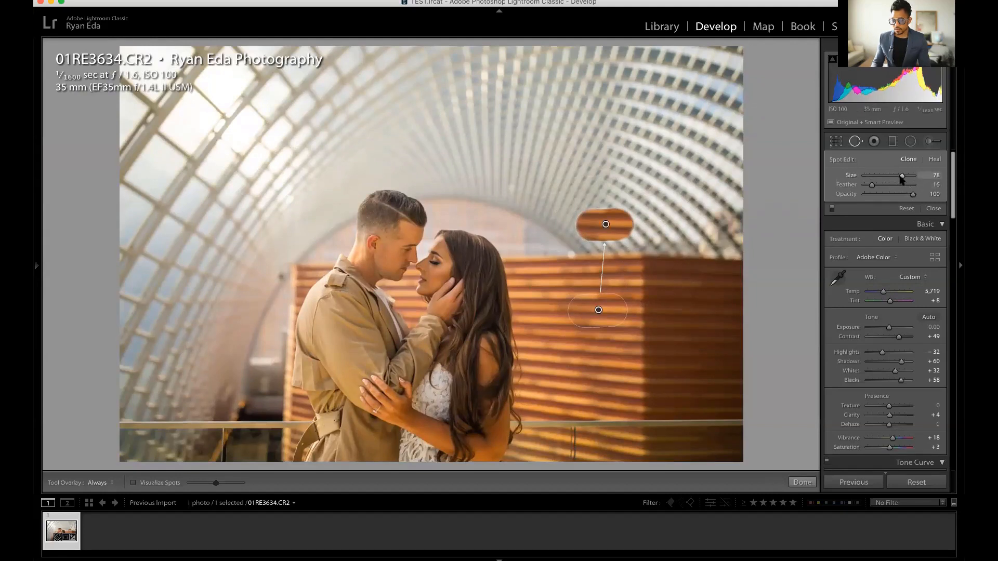
mouse_move(894, 180)
mouse_down()
mouse_move(869, 178)
mouse_move(910, 185)
mouse_move(870, 185)
mouse_move(900, 187)
mouse_move(874, 194)
mouse_move(917, 189)
mouse_move(852, 192)
mouse_move(913, 195)
mouse_move(890, 193)
mouse_up()
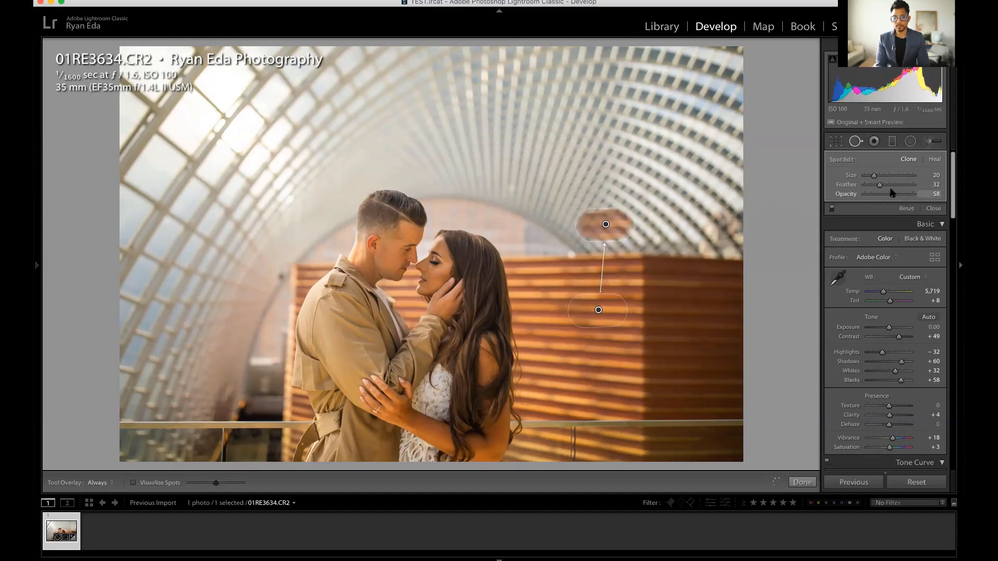
Switch the roof spot edit to Heal and move its source area up and left on the wooden wall.
click(934, 159)
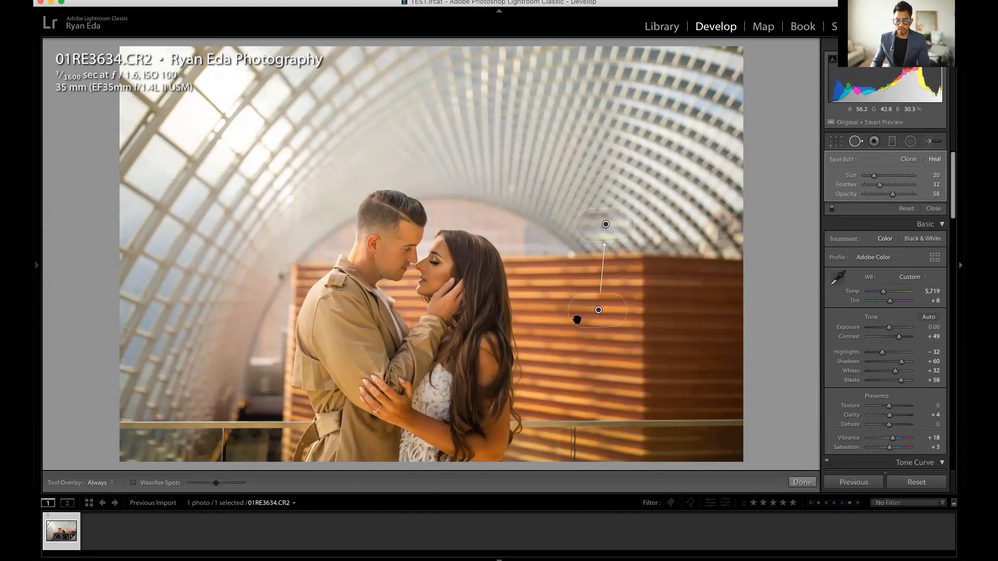
drag(575, 314, 563, 291)
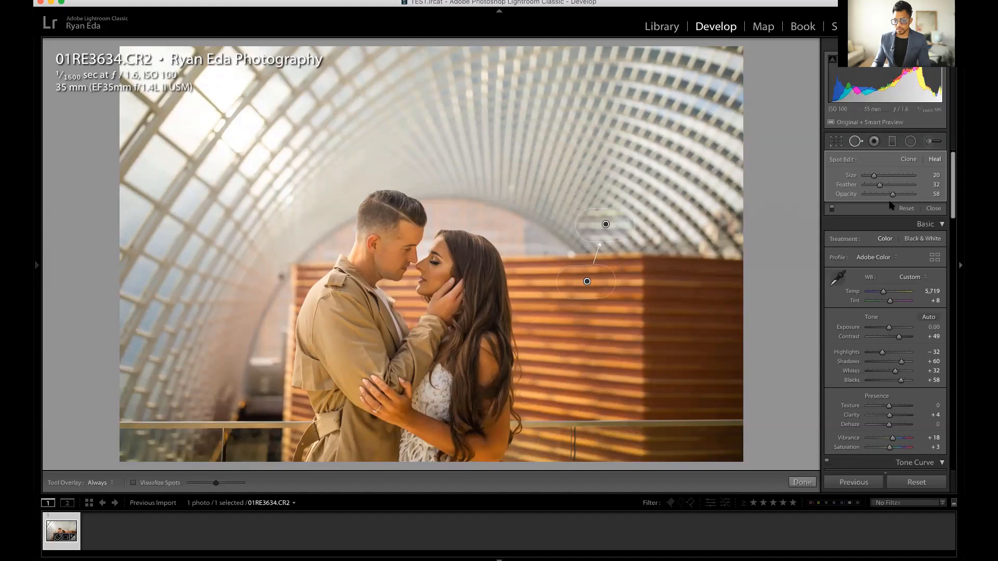
click(931, 160)
click(933, 161)
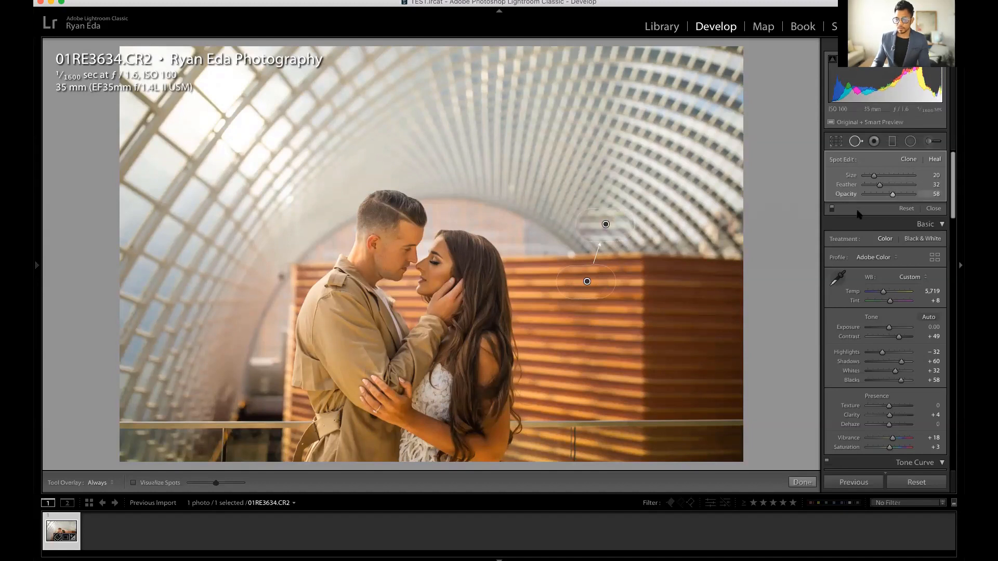
Delete the healing spot from the arched roof.
click(858, 144)
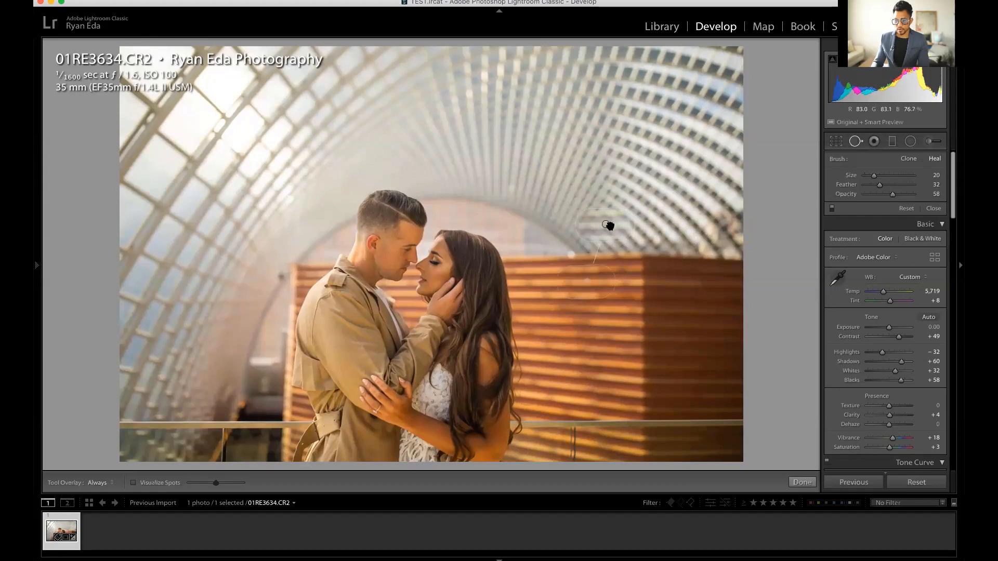
click(608, 226)
key(Delete)
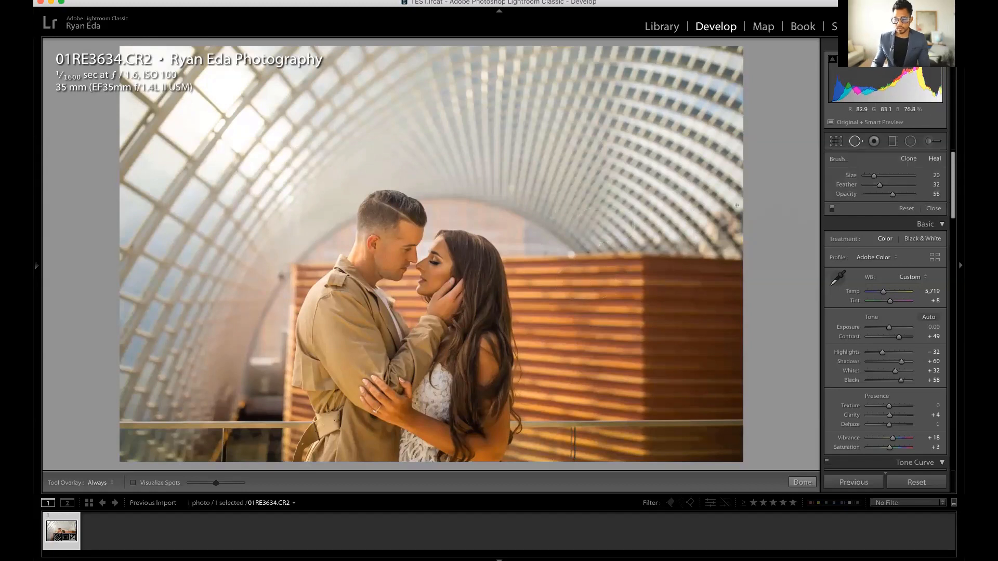
Try Red Eye Correction on the woman's and the man's eyes, and remove the correction from the woman's eye.
click(874, 144)
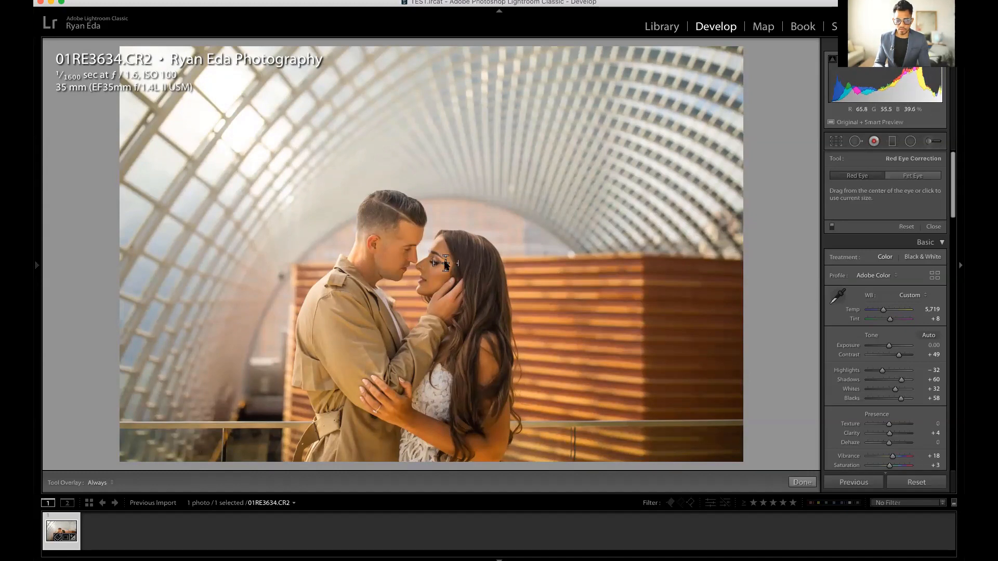
click(442, 263)
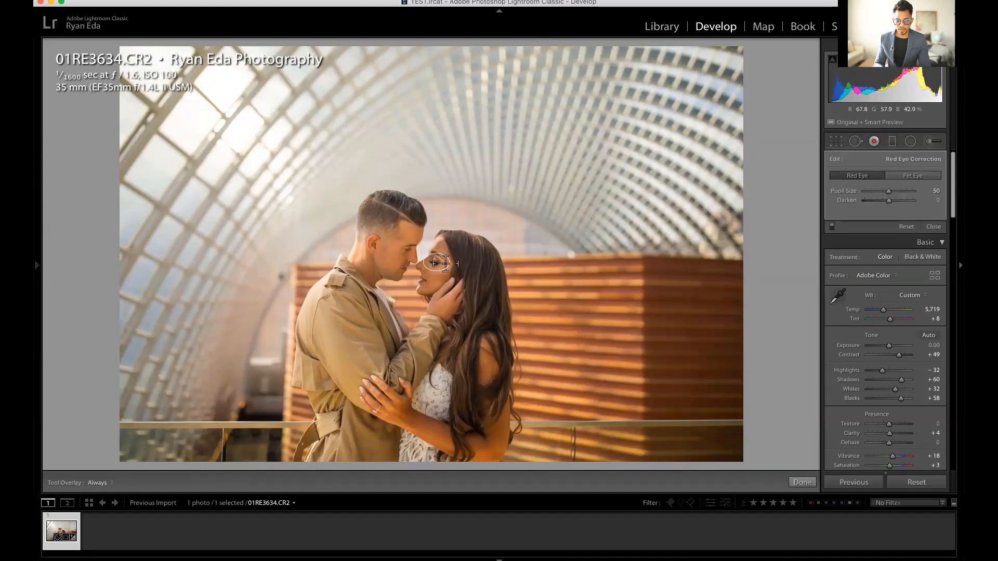
click(406, 250)
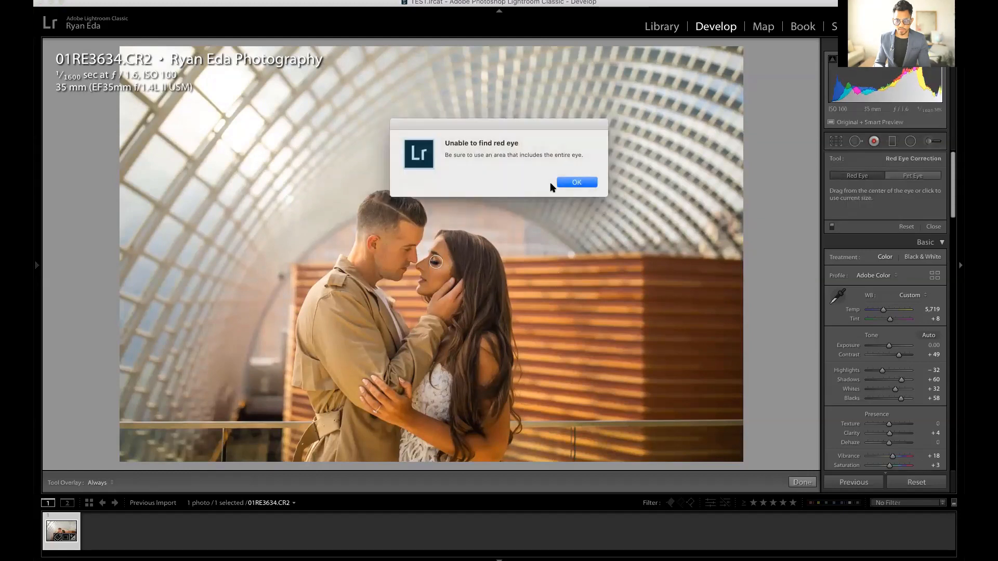
click(574, 183)
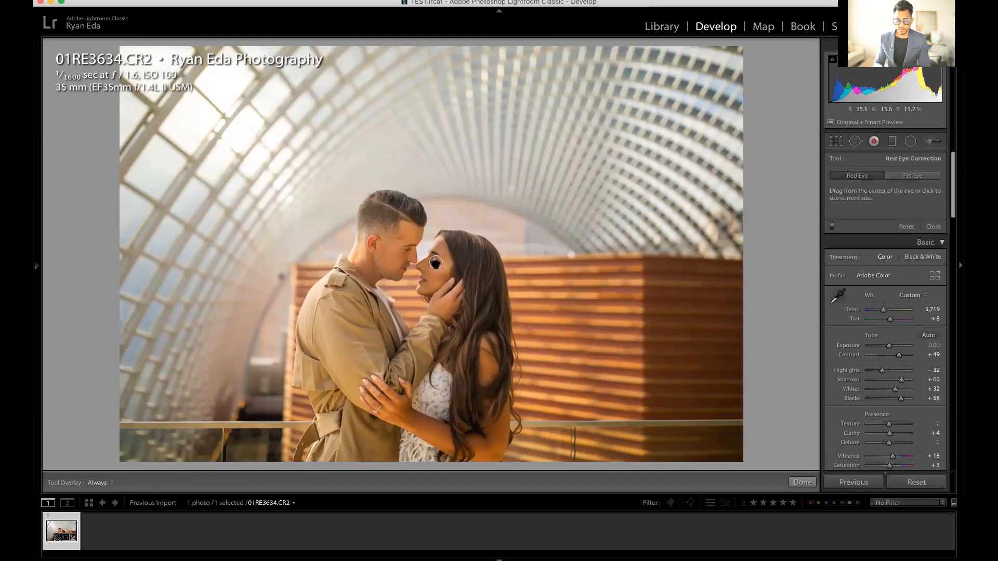
click(436, 262)
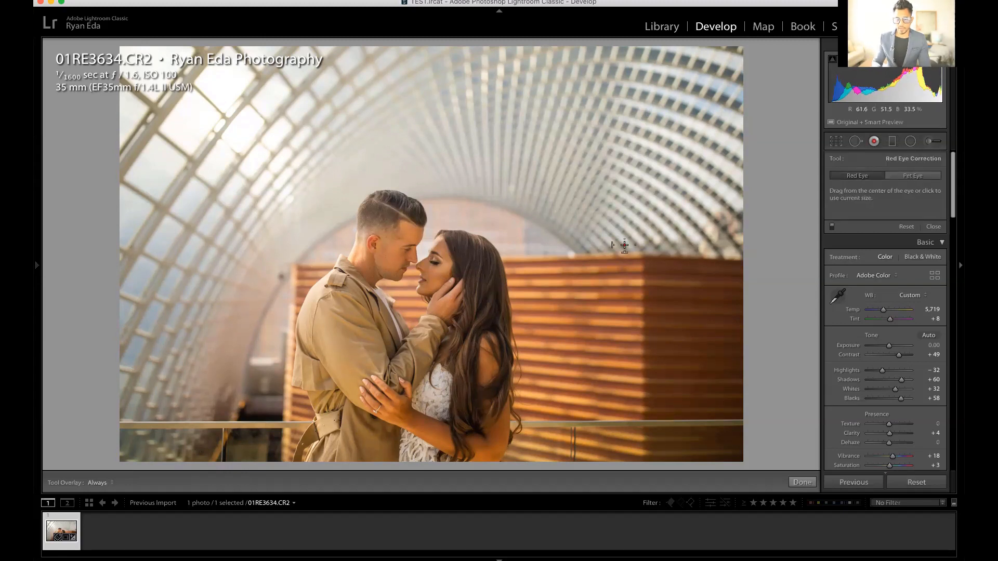
Add two graduated filters with the Contrast effect at 25, one fading in from the photo's right edge and one from its top edge.
click(892, 144)
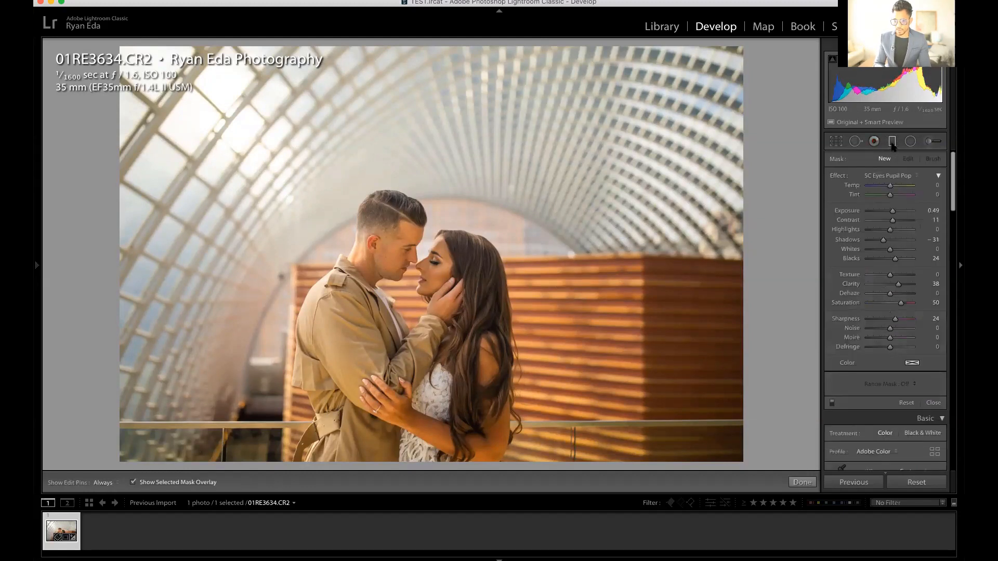
click(888, 176)
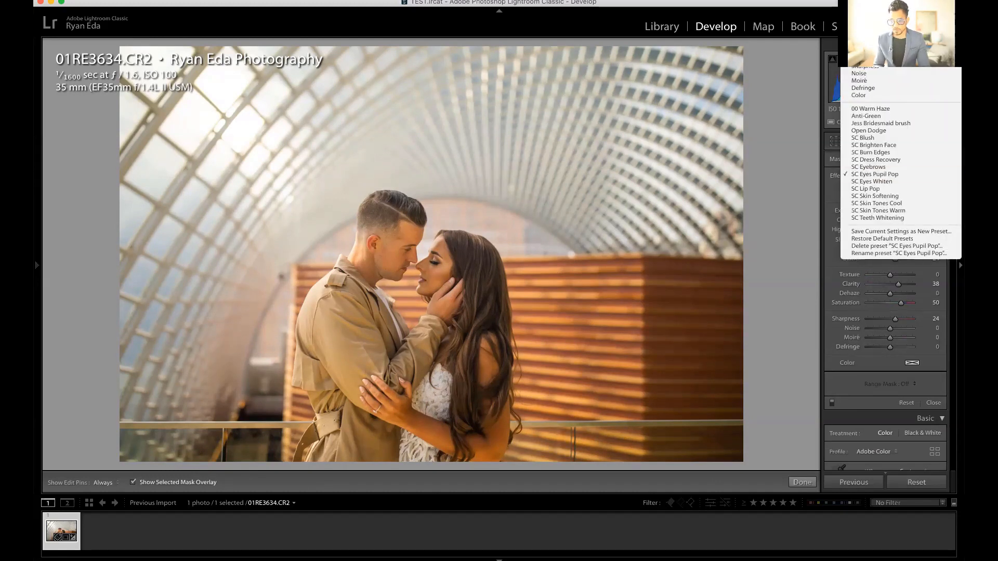
click(862, 2)
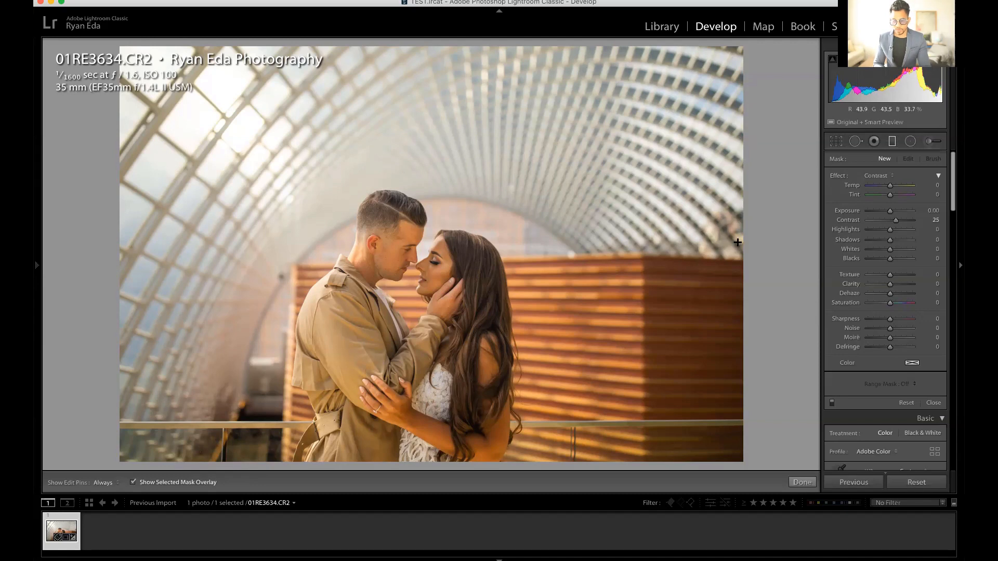
drag(738, 242, 523, 246)
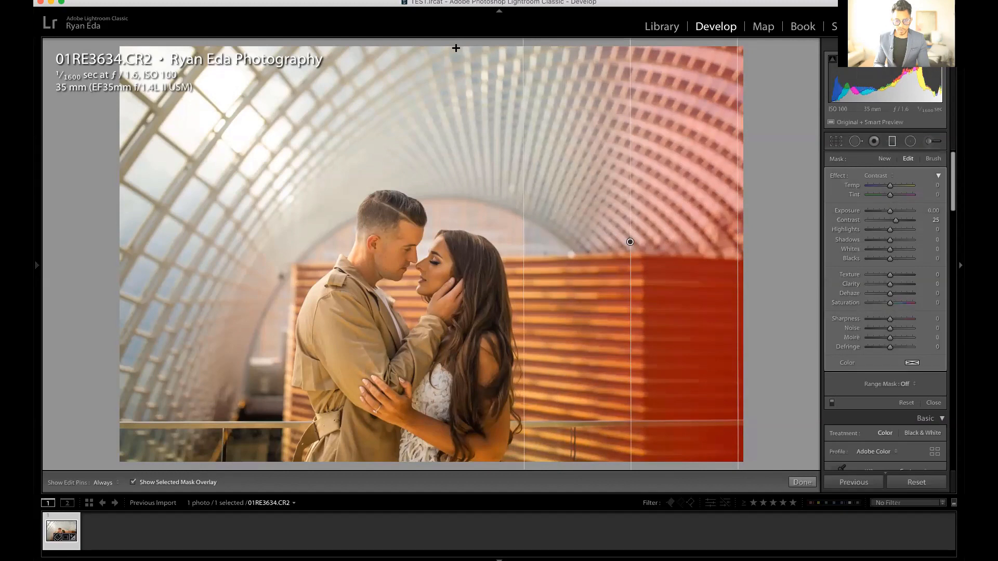
drag(456, 47, 453, 158)
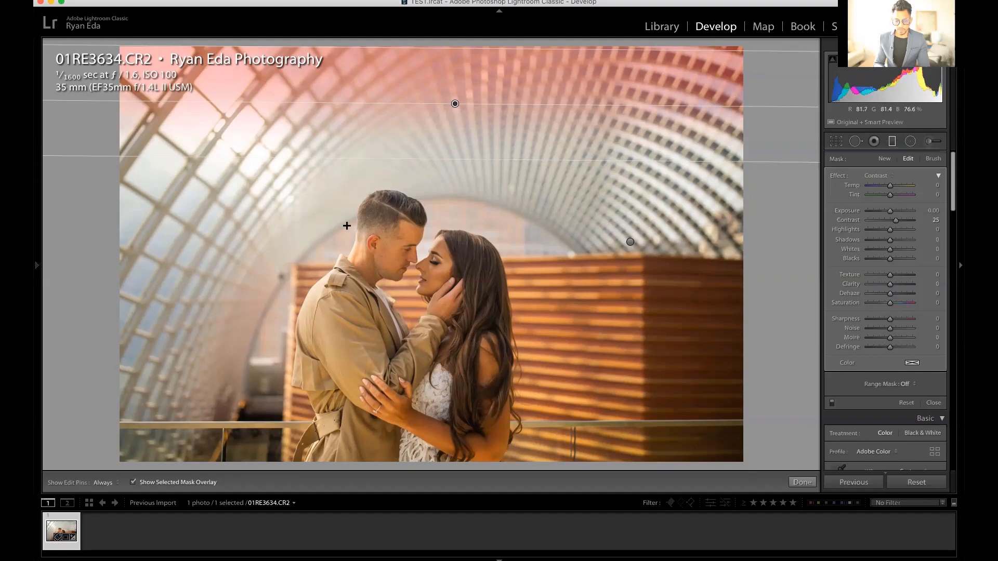
Try diagonal graduated filters fading in from the photo's lower-right and upper-right corners, and delete both.
drag(725, 431, 567, 312)
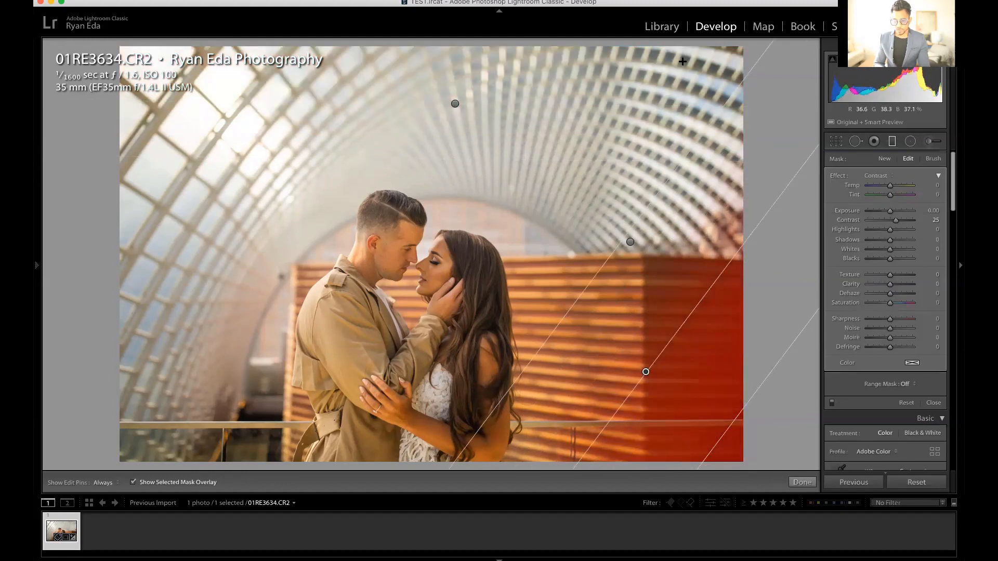
drag(682, 60, 526, 163)
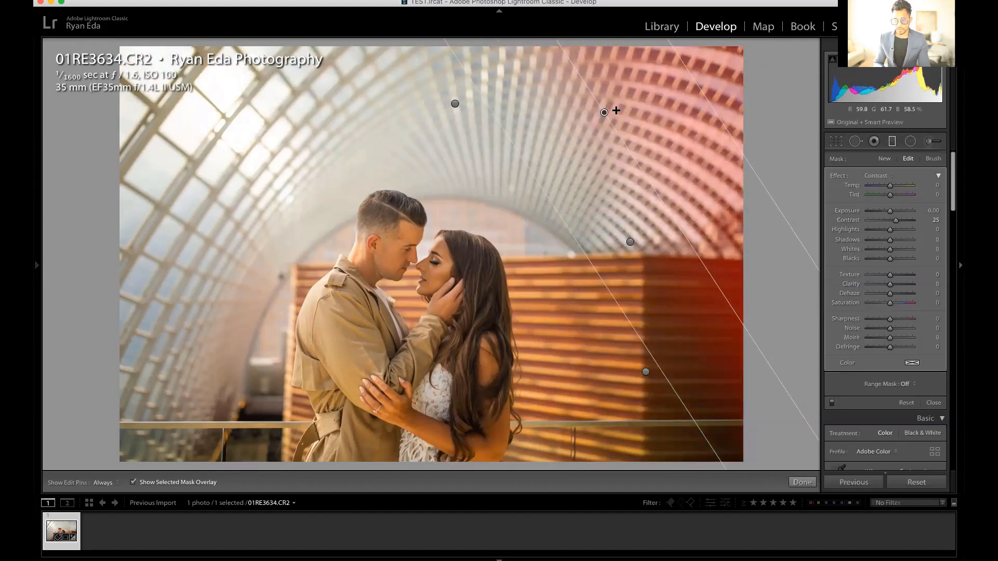
key(Delete)
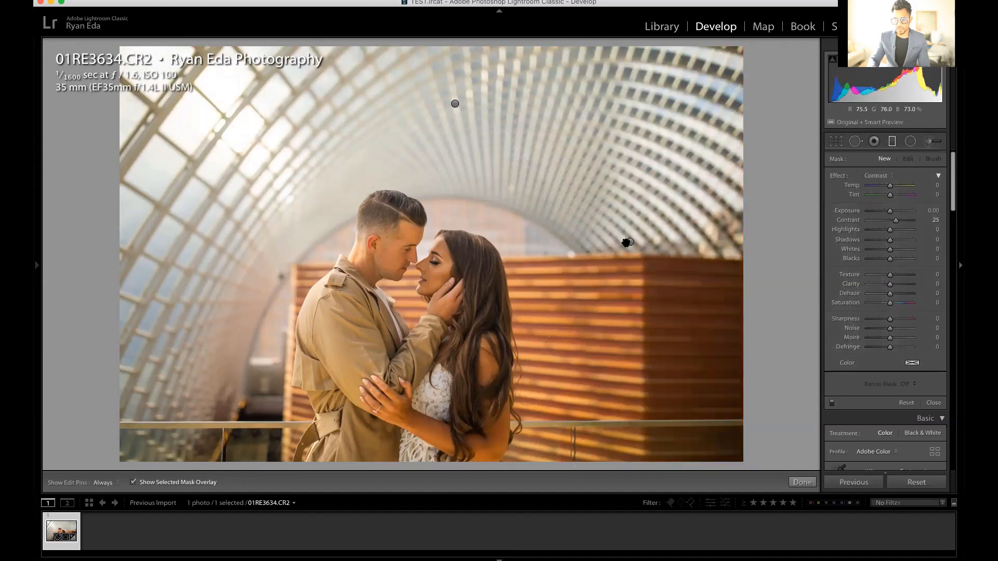
Delete the right-edge graduated filter and extend the top filter's fade farther down to the man's hair.
click(630, 241)
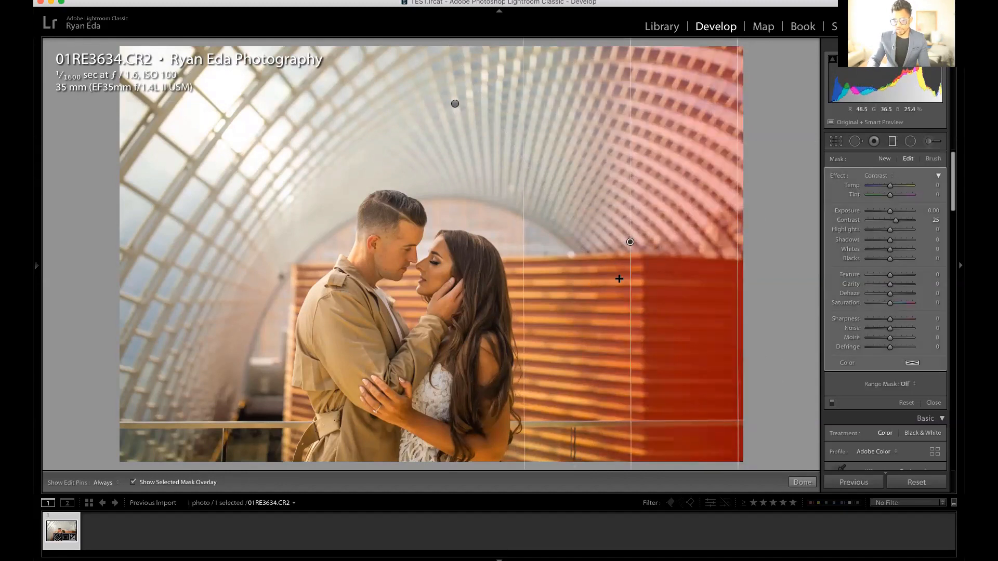
key(Delete)
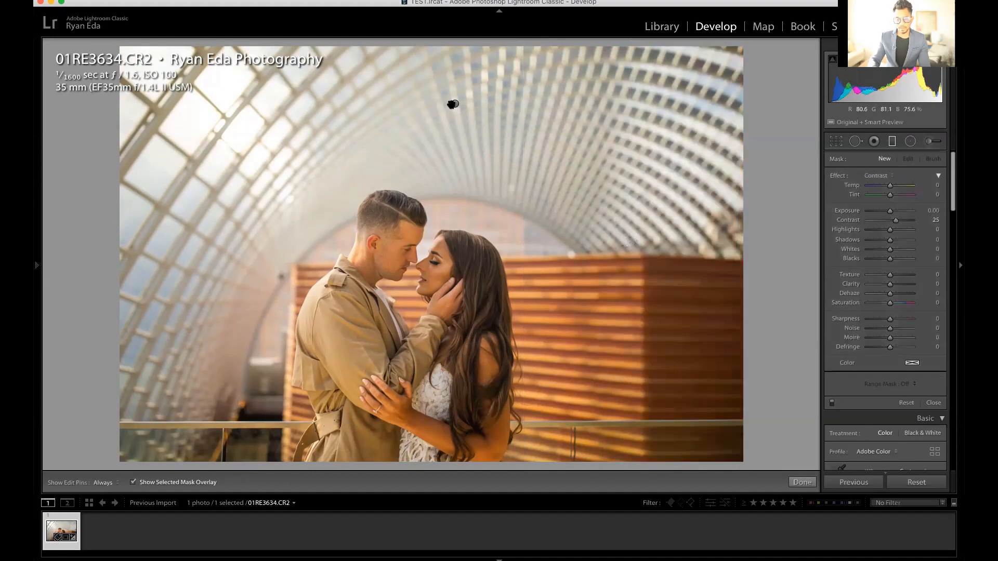
click(452, 104)
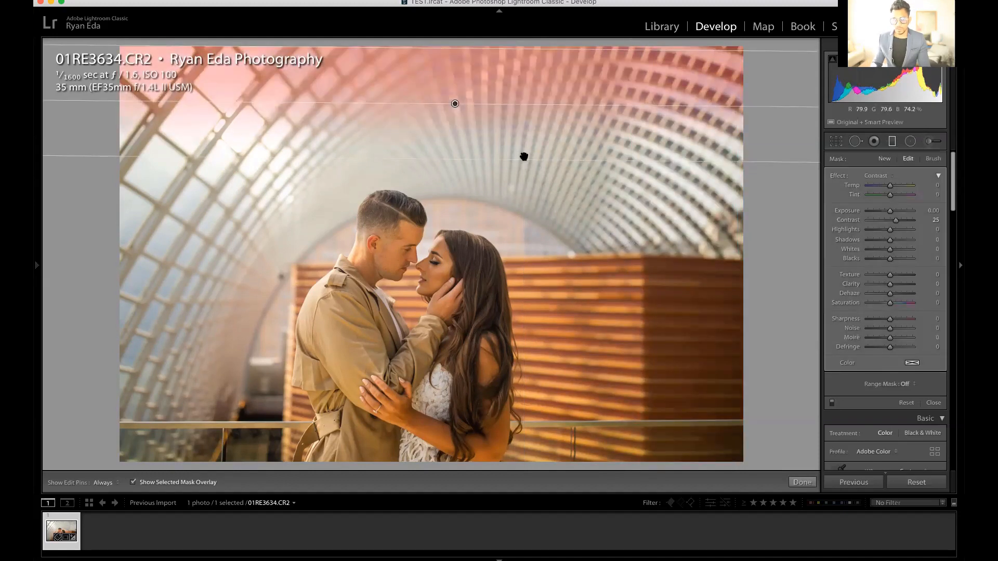
drag(524, 156, 524, 208)
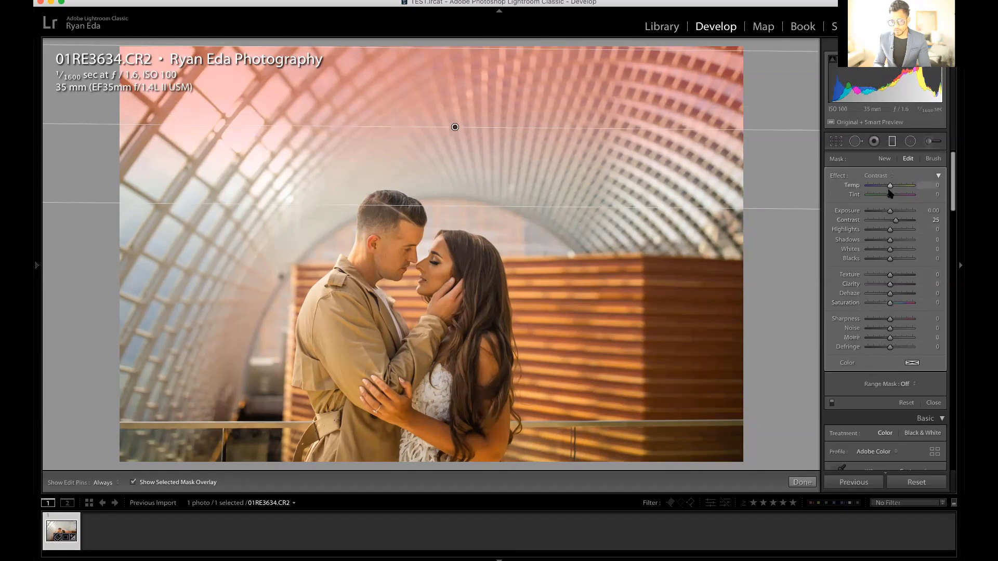
Try a stronger adjustment of 55 on the top graduated filter and undo the change.
drag(890, 222, 903, 223)
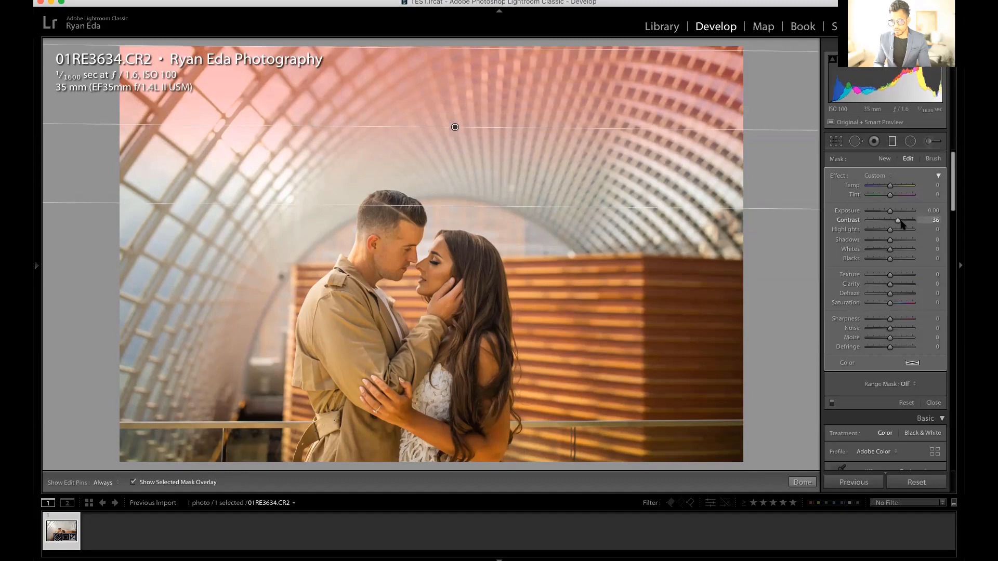
click(938, 176)
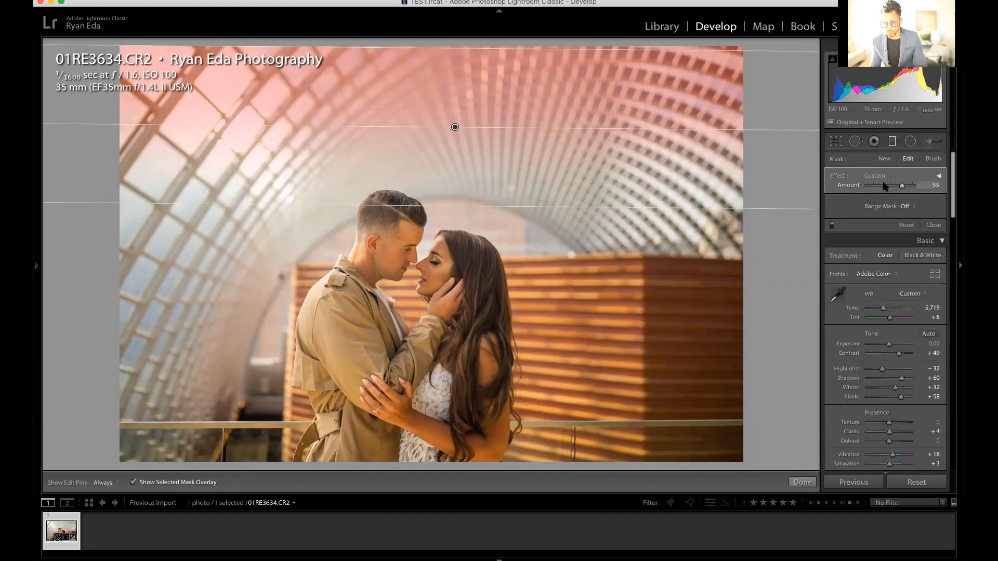
key(super+z)
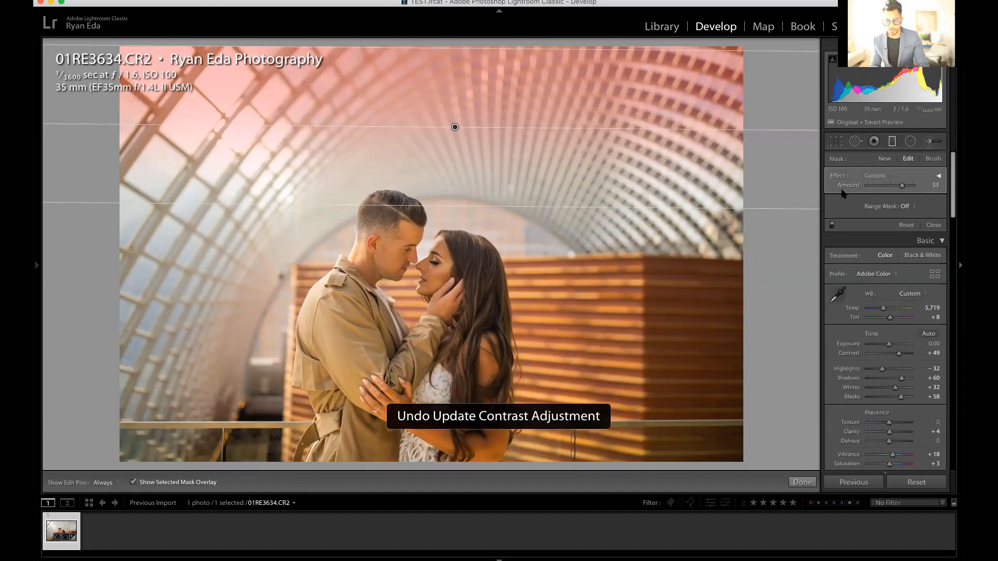
click(891, 143)
click(891, 144)
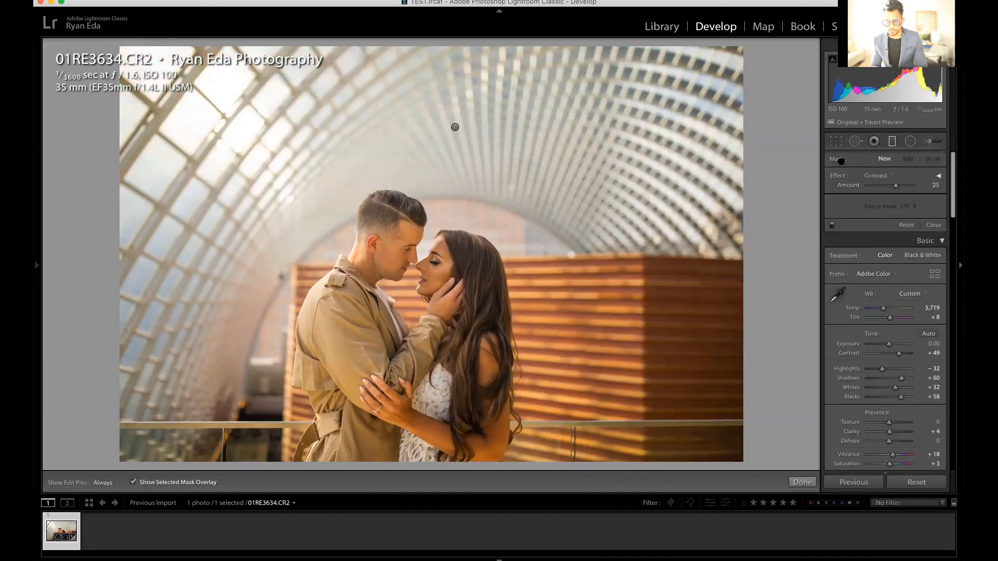
Set the Contrast amount for new filters to 41, and give the top graduated filter Exposure 0.39 and Contrast -5.
drag(898, 187, 902, 187)
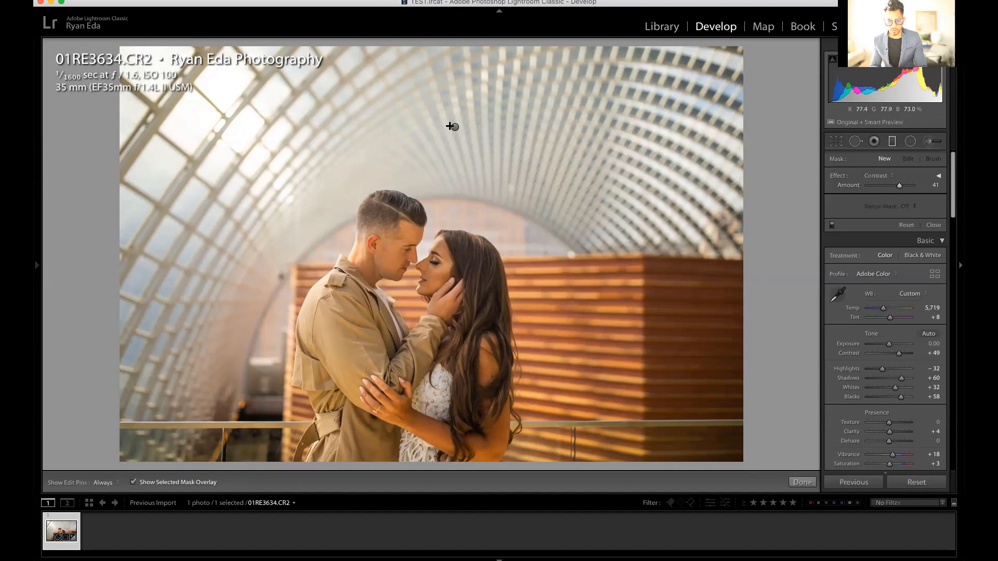
click(454, 127)
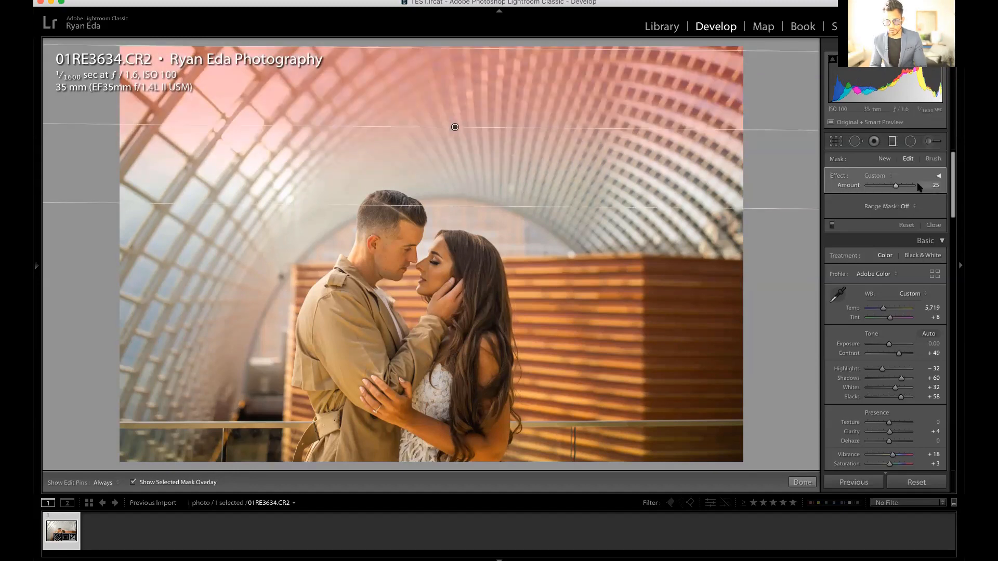
click(939, 177)
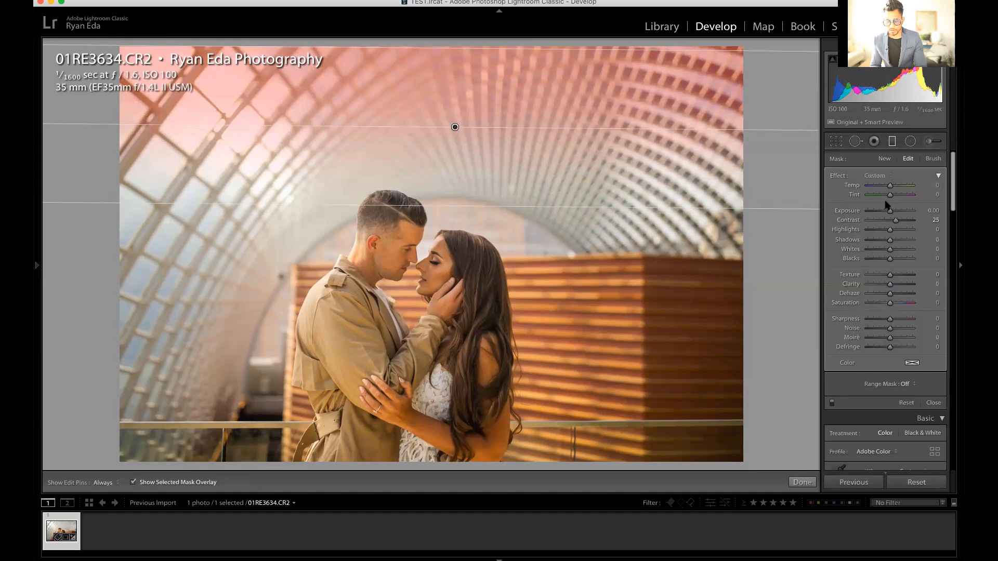
drag(895, 220, 892, 198)
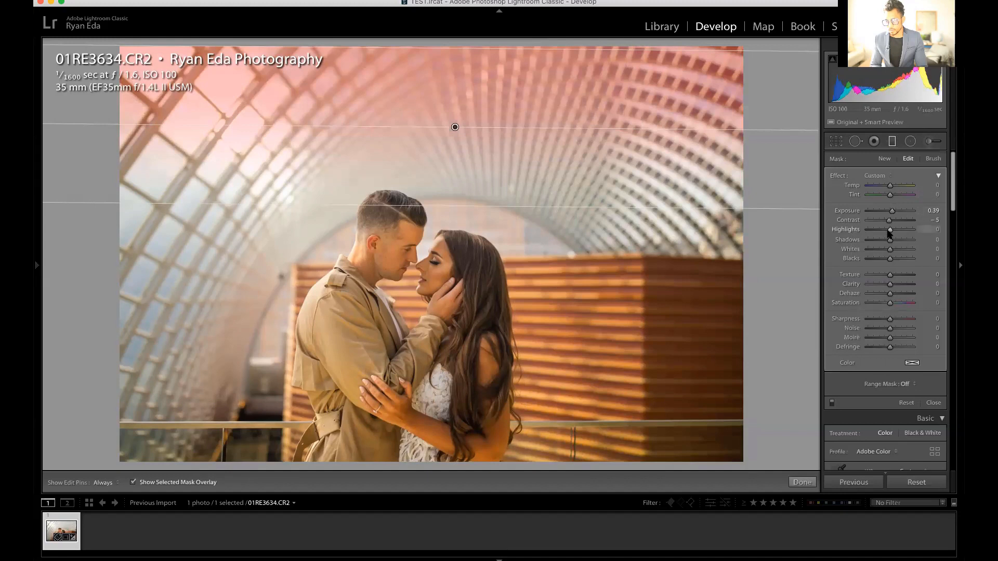
Look through the Effect presets for graduated filters, keep Contrast, and delete the remaining graduated filter over the roof.
click(891, 143)
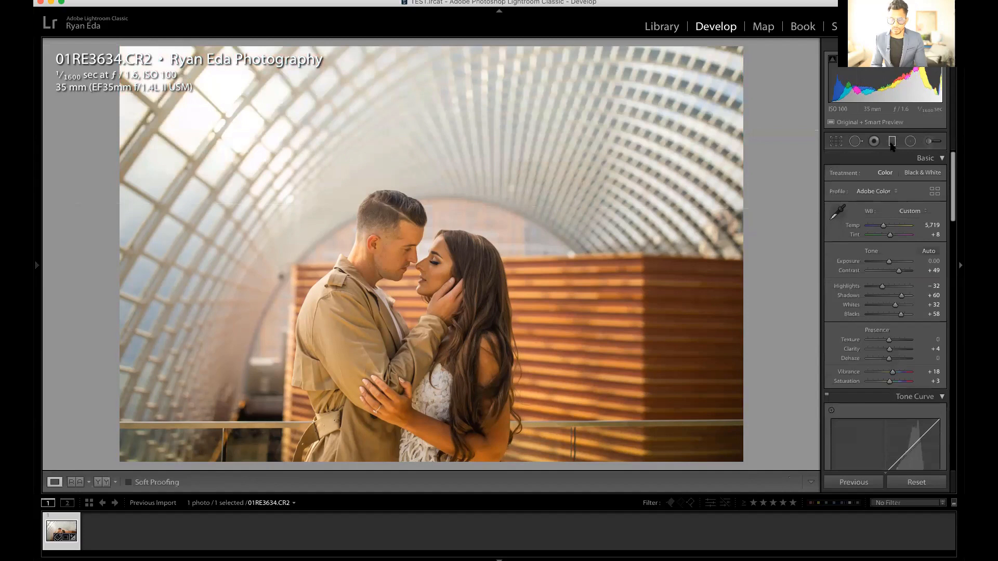
click(891, 143)
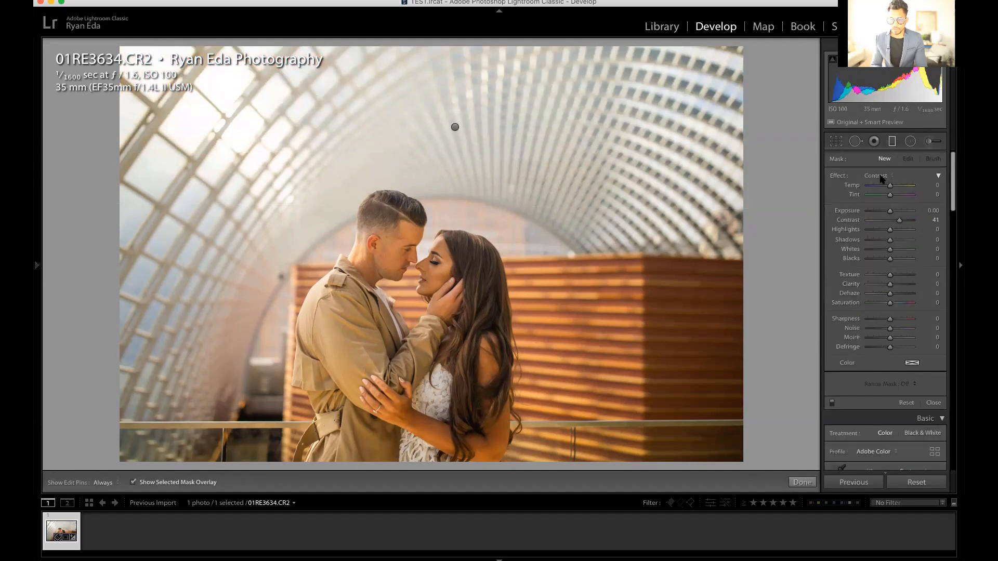
click(881, 177)
click(892, 142)
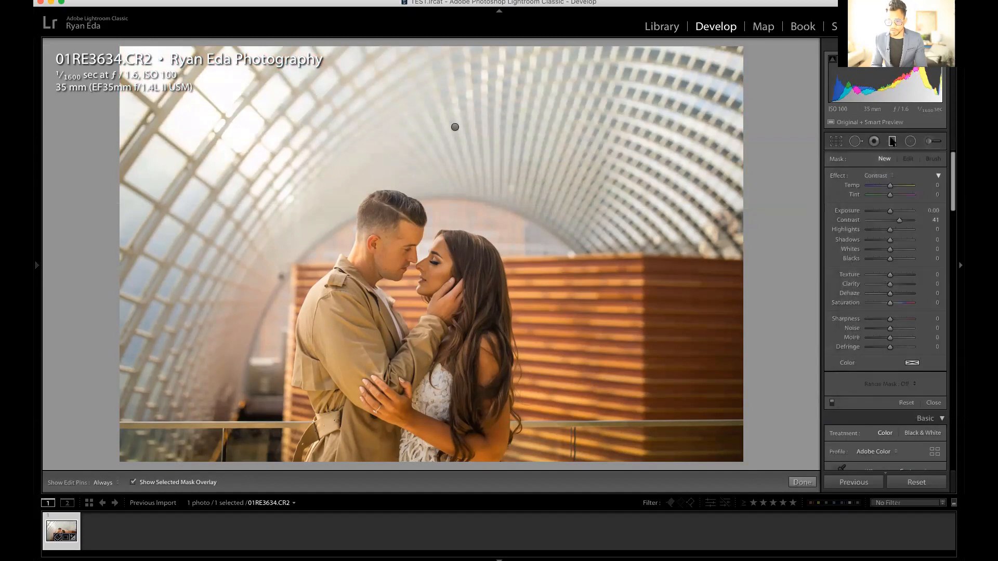
click(881, 177)
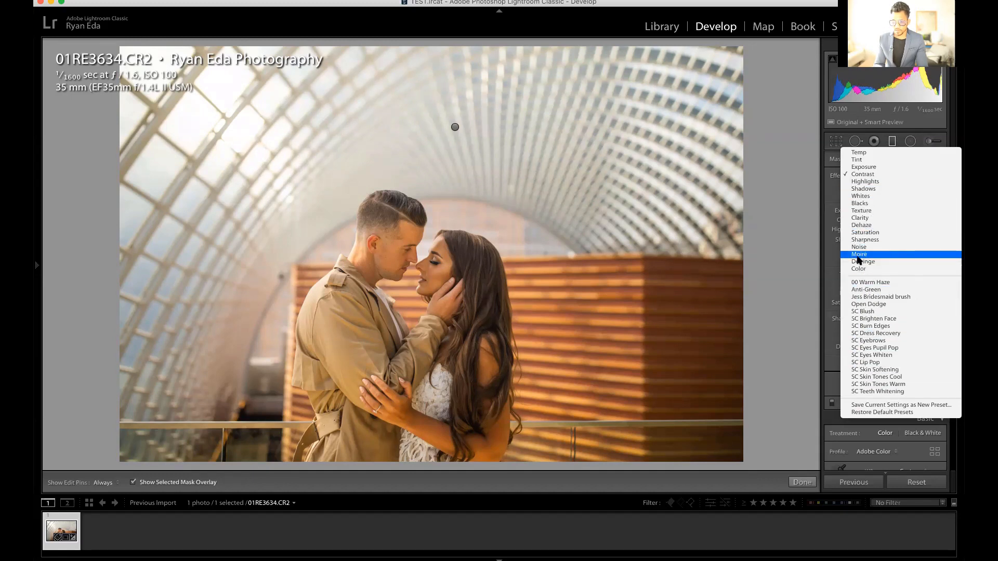
click(892, 142)
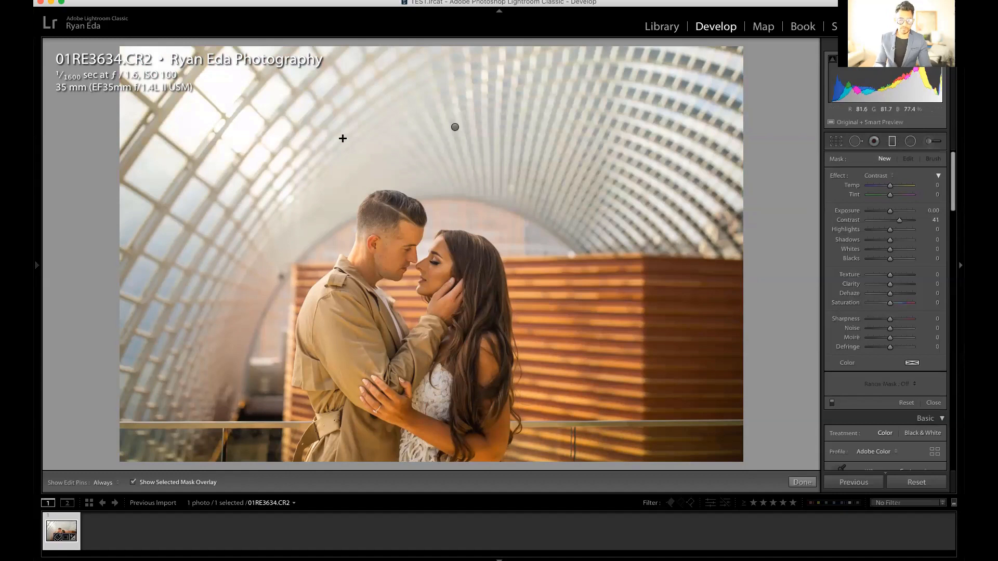
click(454, 127)
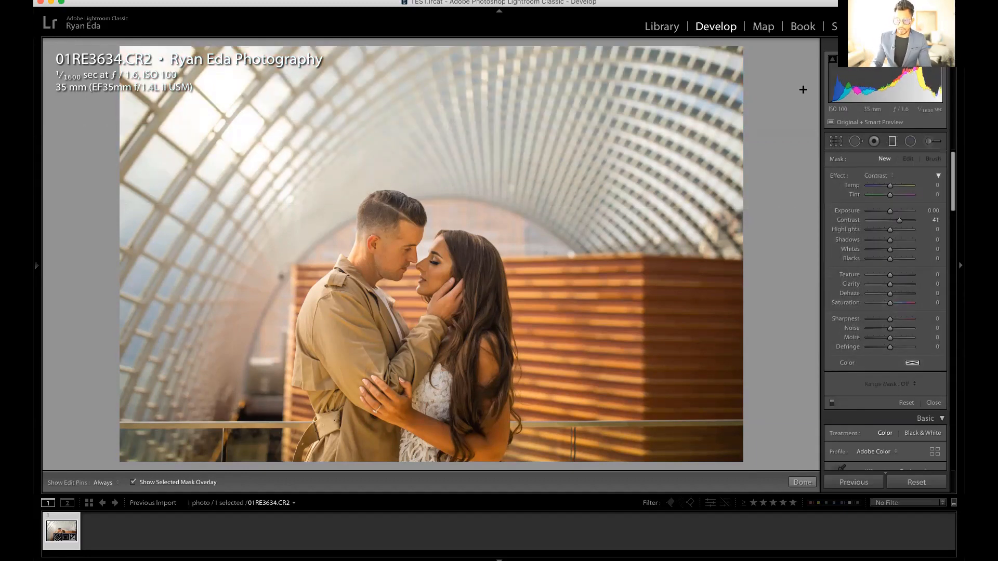
Draw an oval radial filter with Contrast 41 on the wooden wall and move it over the woman's face.
click(909, 142)
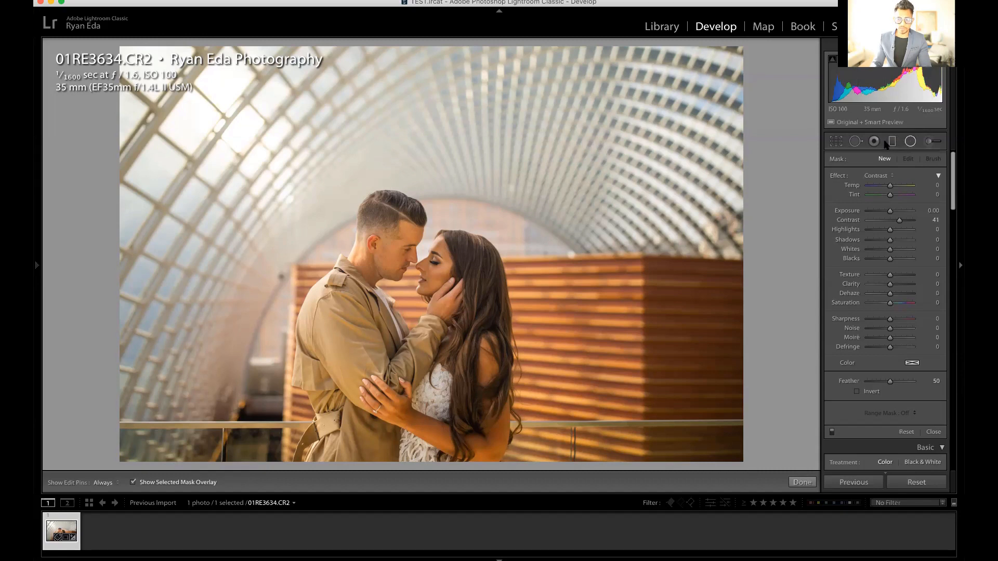
mouse_move(591, 314)
mouse_down()
mouse_move(631, 344)
mouse_move(590, 316)
mouse_move(612, 345)
mouse_move(635, 350)
mouse_move(603, 347)
mouse_move(623, 342)
mouse_move(637, 366)
mouse_move(656, 373)
mouse_move(647, 373)
mouse_move(649, 358)
mouse_move(635, 374)
mouse_move(654, 322)
mouse_move(650, 314)
mouse_move(618, 354)
mouse_move(635, 356)
mouse_move(632, 322)
mouse_move(617, 383)
mouse_move(608, 378)
mouse_move(671, 320)
mouse_move(636, 374)
mouse_up()
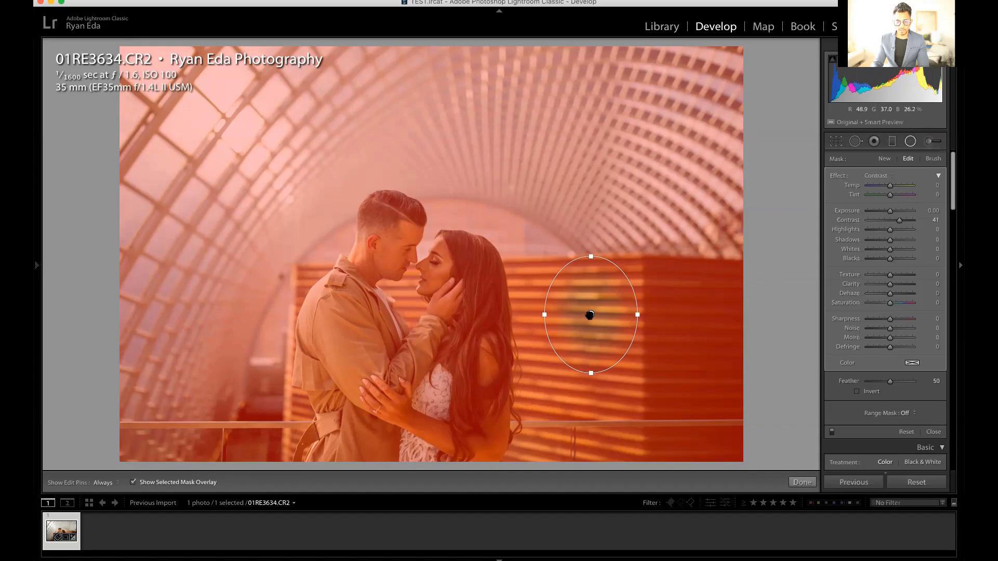
drag(591, 315, 445, 271)
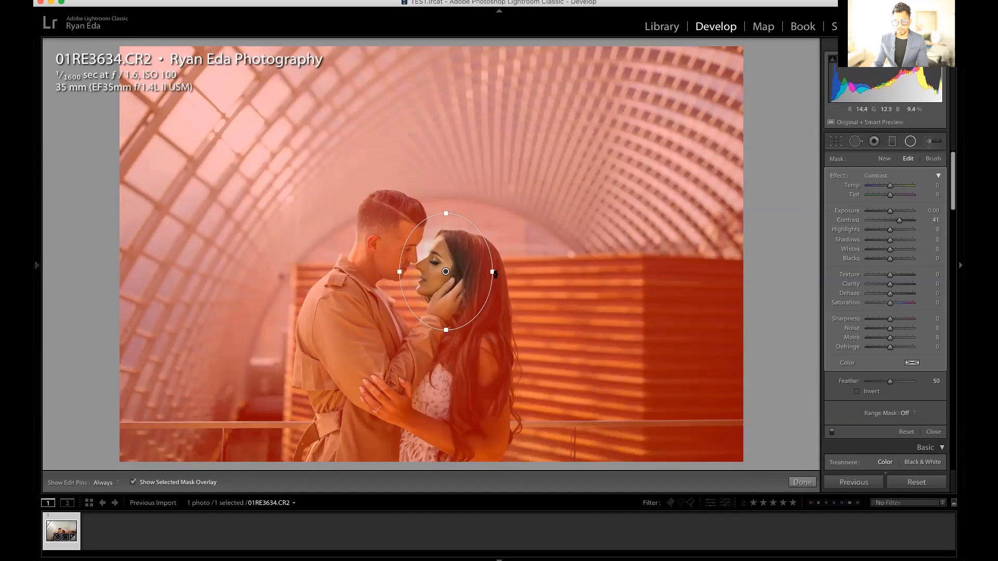
Enlarge the radial filter to enclose both heads and centre it between the couple's faces.
drag(446, 330, 450, 367)
drag(493, 272, 533, 271)
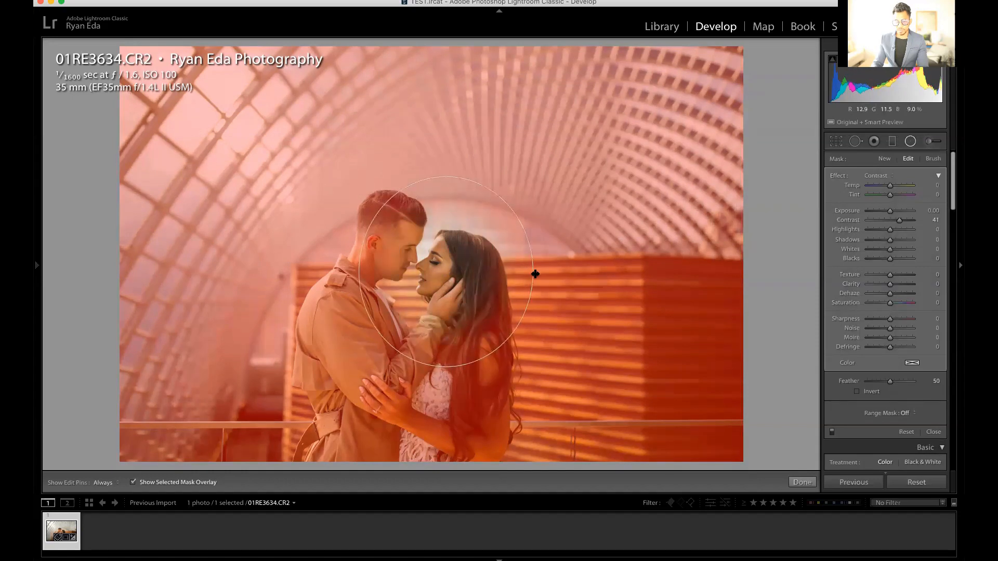
drag(360, 271, 335, 271)
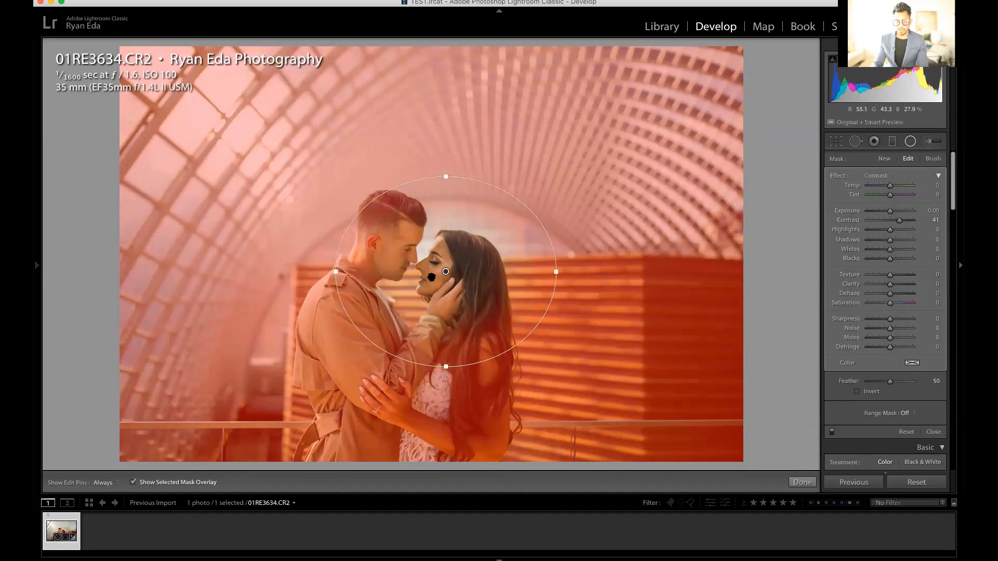
drag(446, 272, 417, 264)
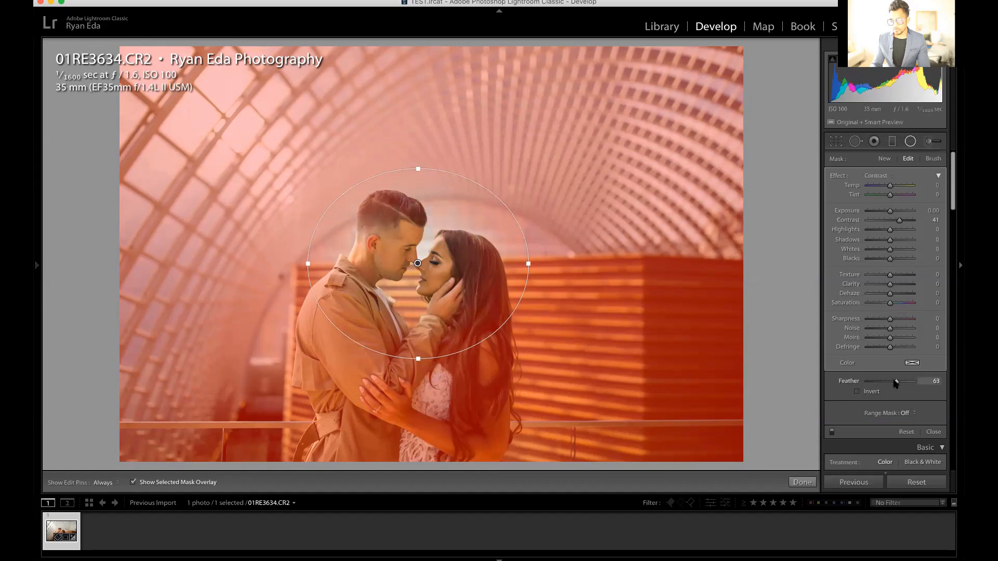
Invert the radial filter with Feather 34 and set Exposure 0.41, Contrast 2, Highlights -14, Texture 22 and Saturation 23.
mouse_move(895, 383)
mouse_down()
mouse_move(871, 385)
mouse_move(890, 381)
mouse_move(880, 383)
mouse_up()
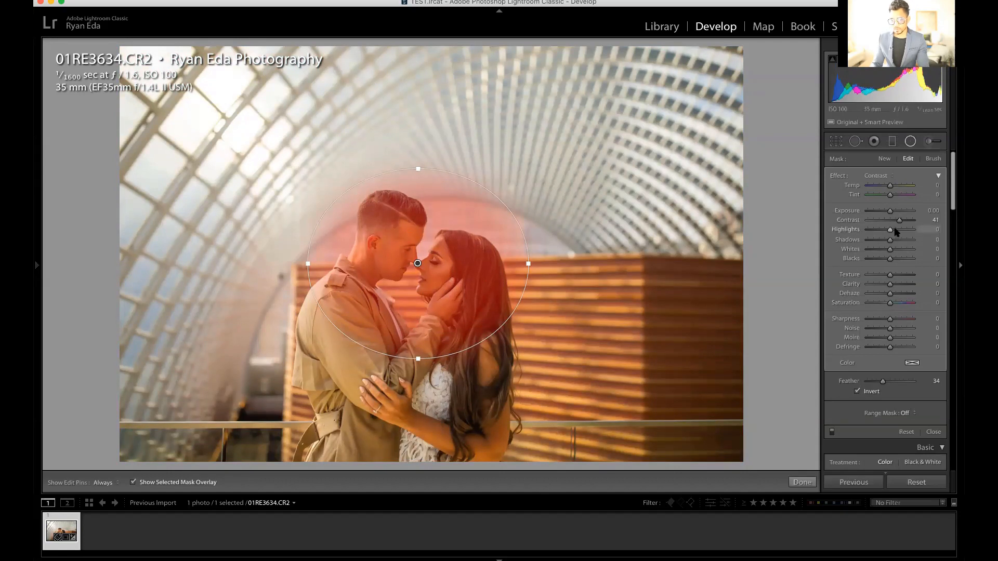
mouse_move(899, 220)
mouse_down()
mouse_move(889, 211)
mouse_move(886, 230)
mouse_up()
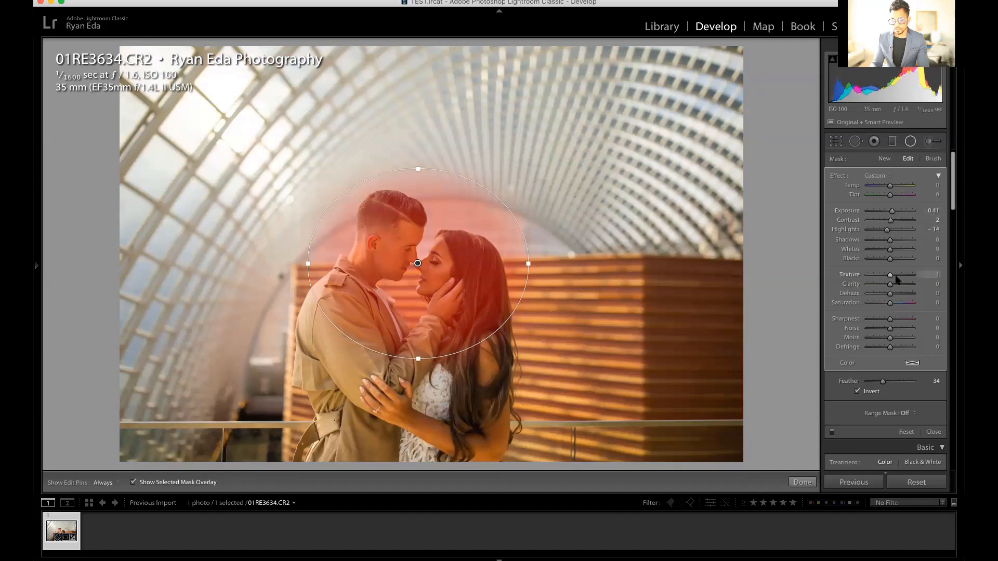
drag(895, 276, 895, 303)
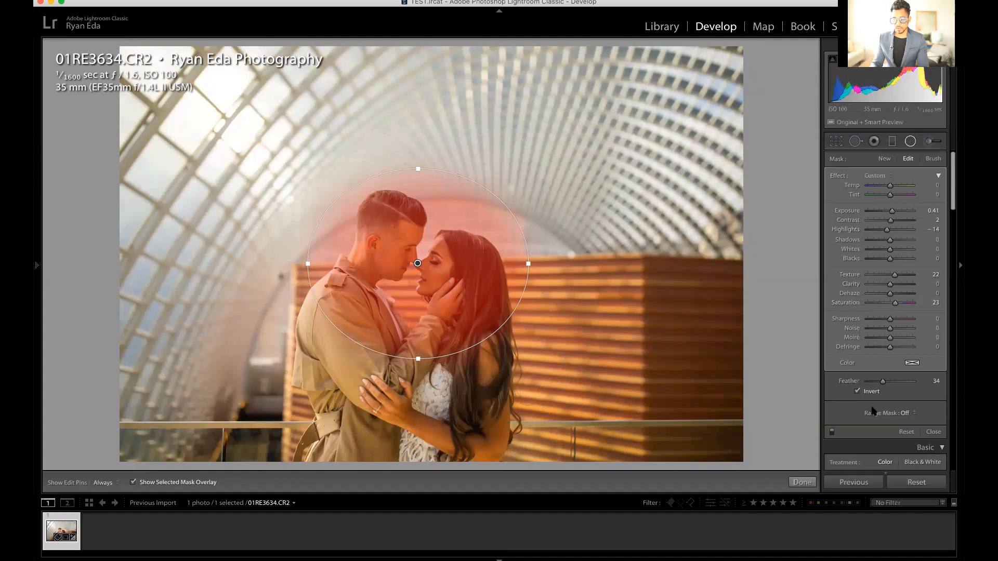
Try the Color range mask on the radial filter and turn the range mask off again.
click(905, 414)
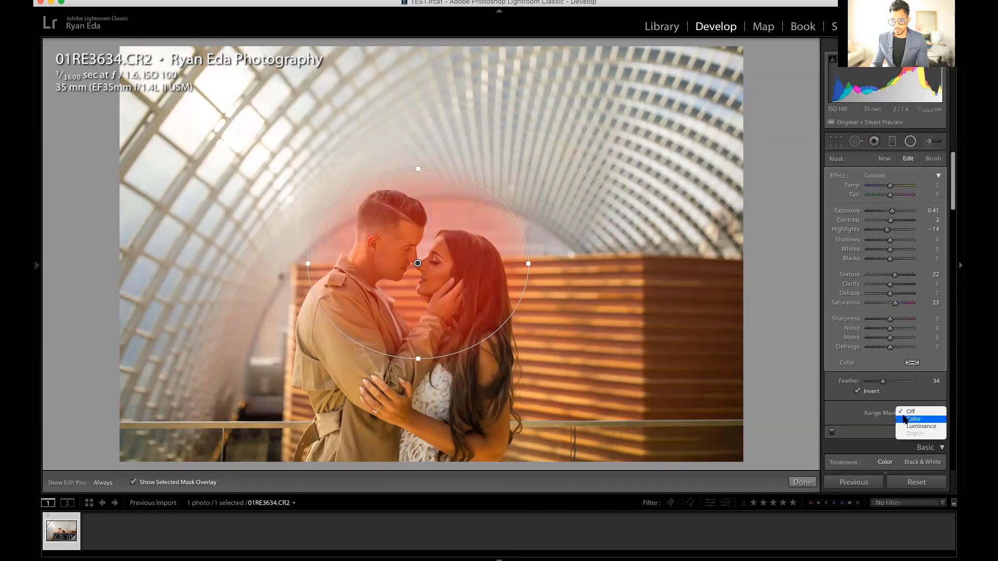
click(905, 421)
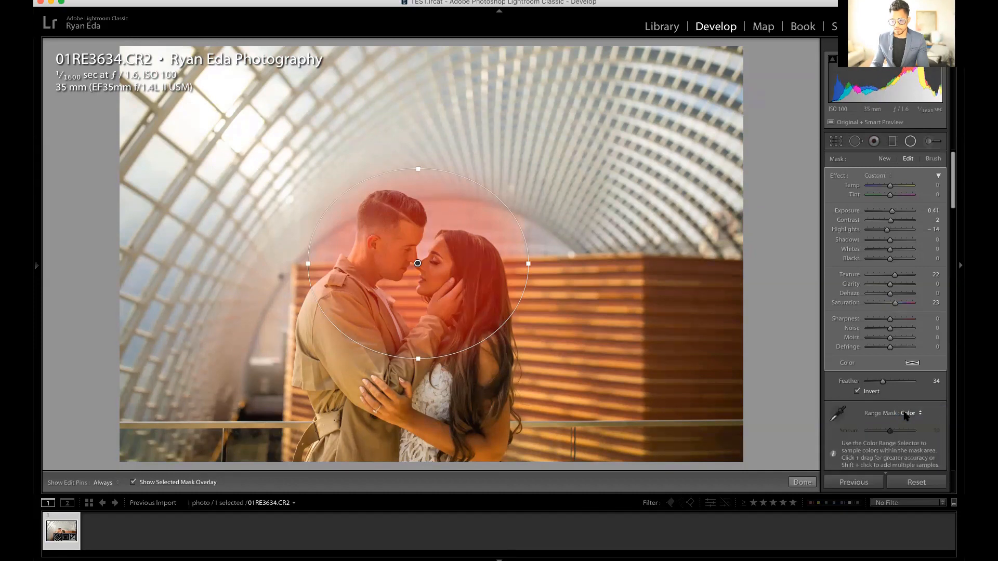
click(905, 415)
click(905, 414)
scroll(905, 420, down, 3)
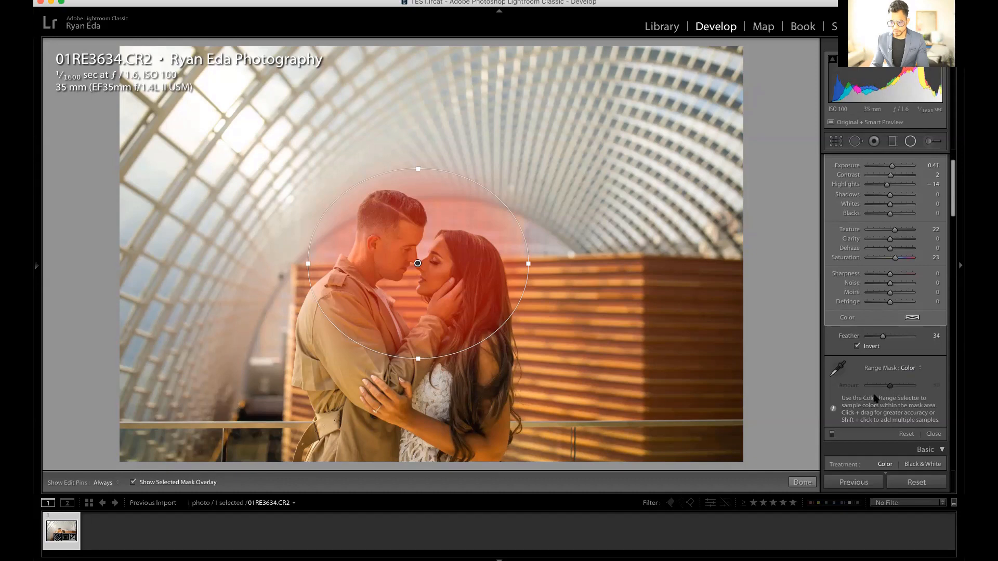
click(909, 369)
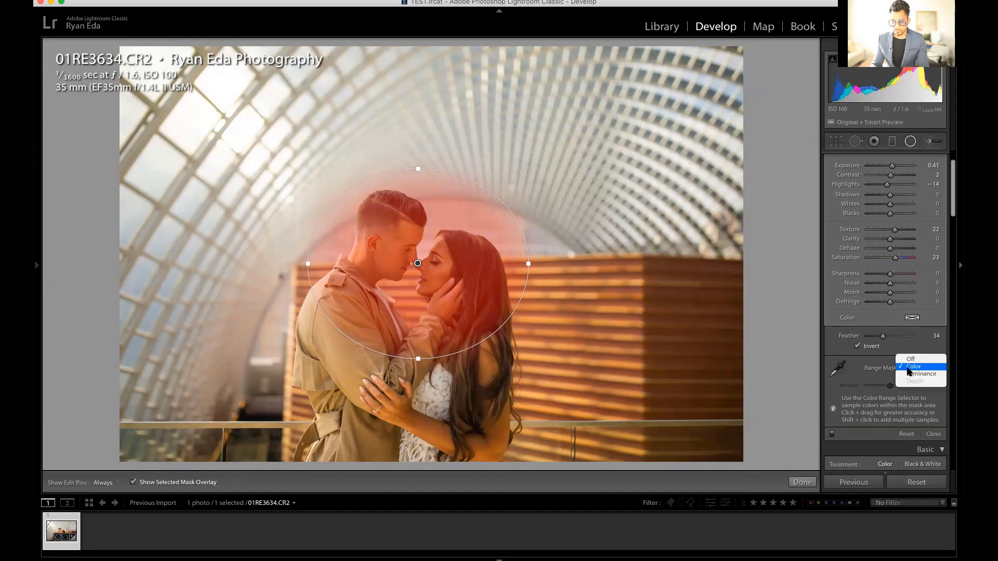
click(910, 360)
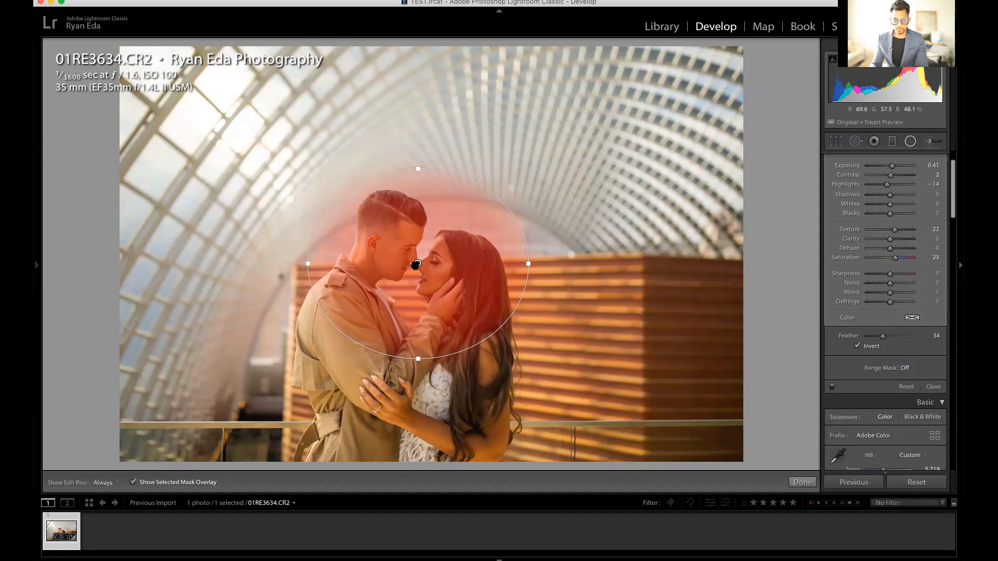
Move the radial filter down towards the couple's hands and delete it.
drag(418, 264, 451, 291)
key(Delete)
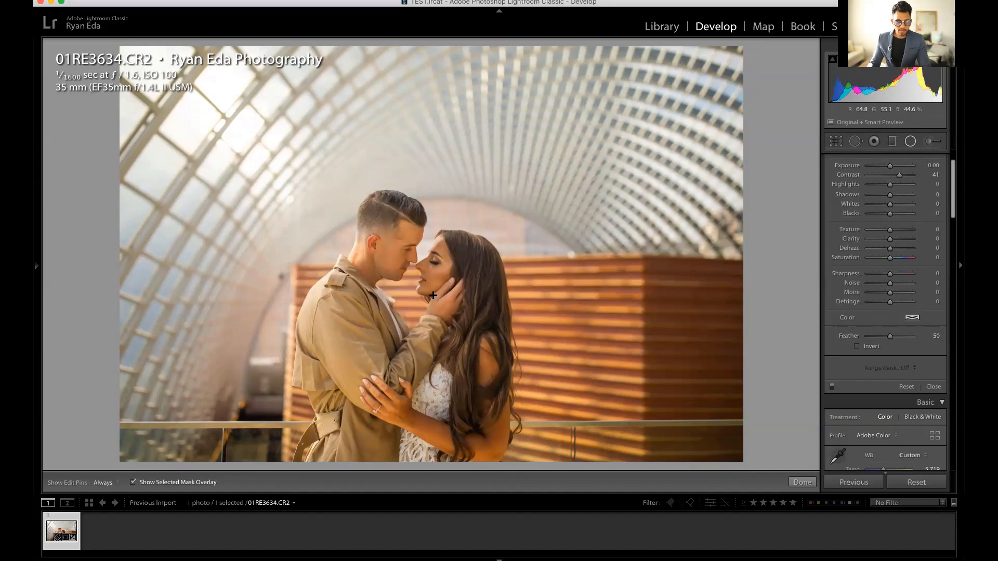
Look through the Effect presets of the Adjustment Brush and the radial filter, ending with the Adjustment Brush active.
click(928, 143)
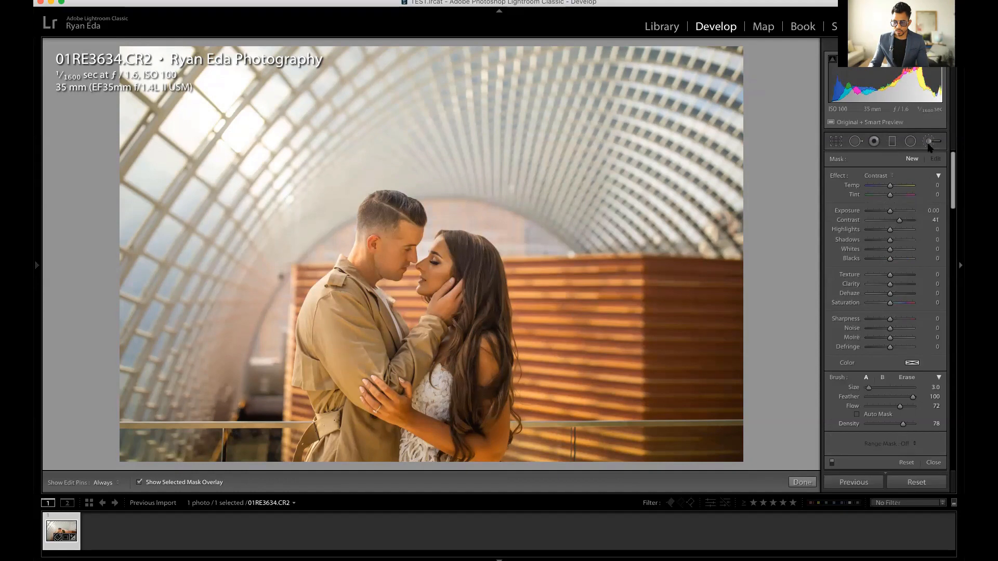
click(932, 143)
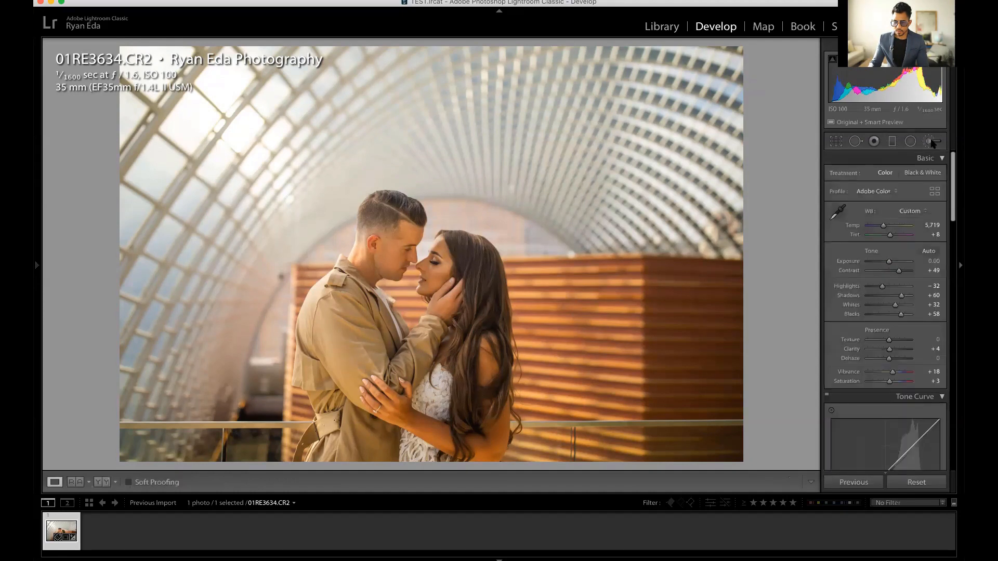
click(932, 143)
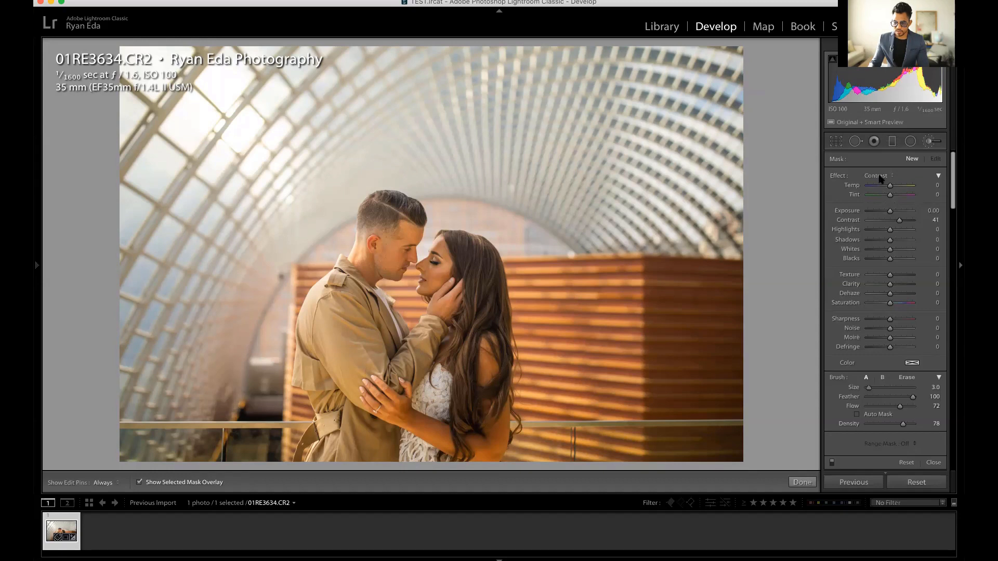
click(880, 177)
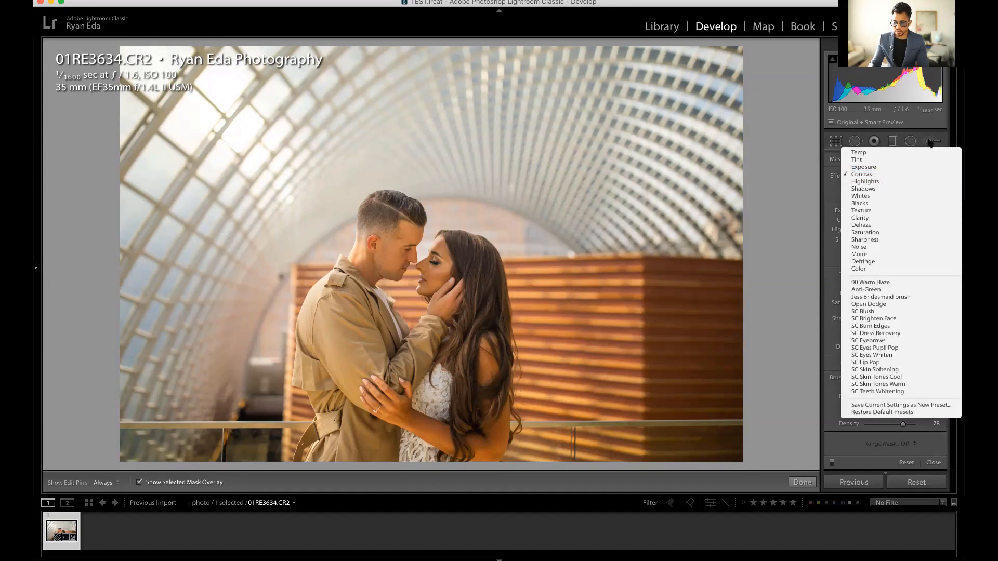
click(929, 143)
click(911, 141)
click(880, 178)
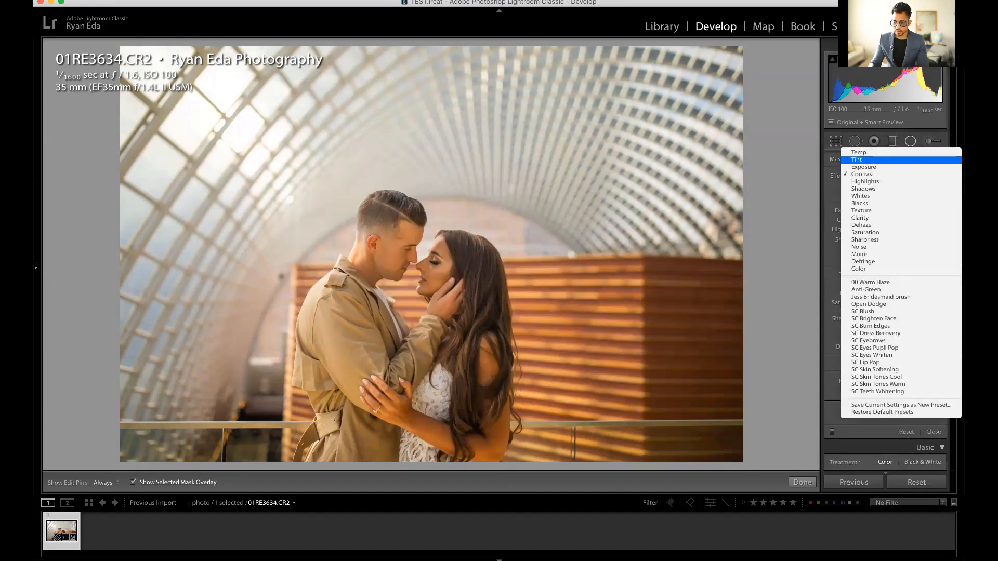
click(930, 143)
click(931, 142)
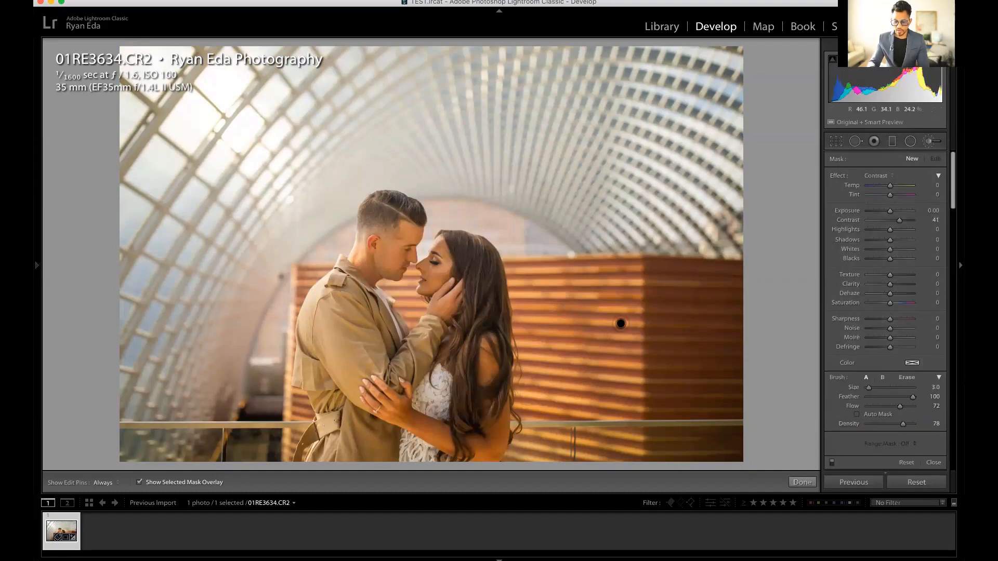
Set the Adjustment Brush to Size 11.0 and paint a Contrast 41 spot on the wooden wall's vertical corner.
scroll(625, 327, up, 4)
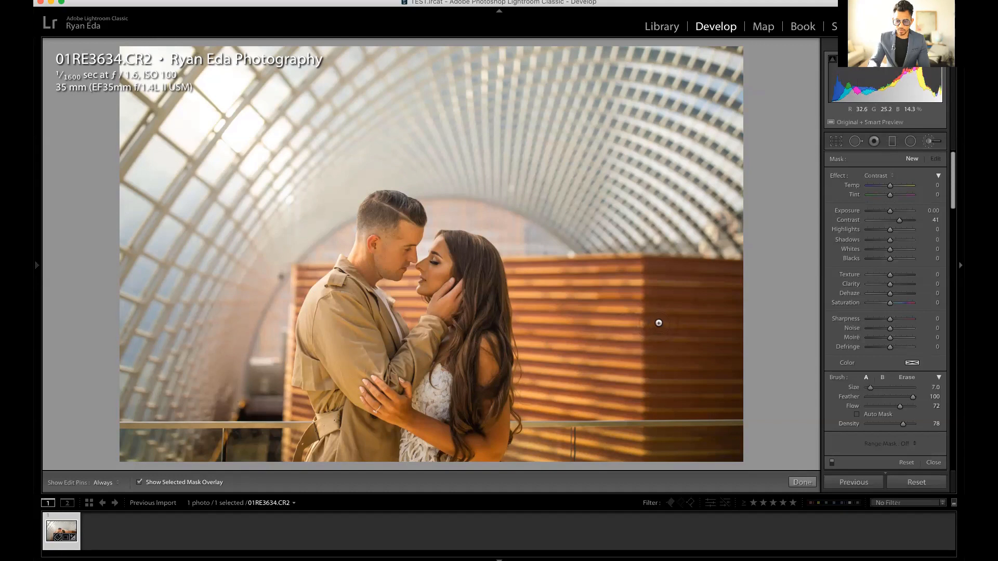
scroll(661, 323, down, 1)
scroll(659, 321, down, 1)
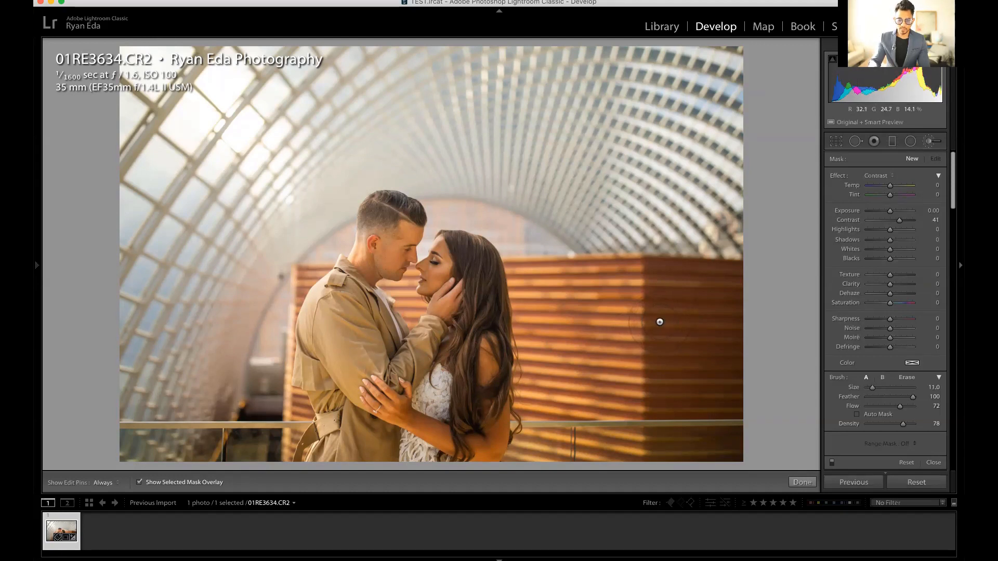
scroll(659, 322, up, 2)
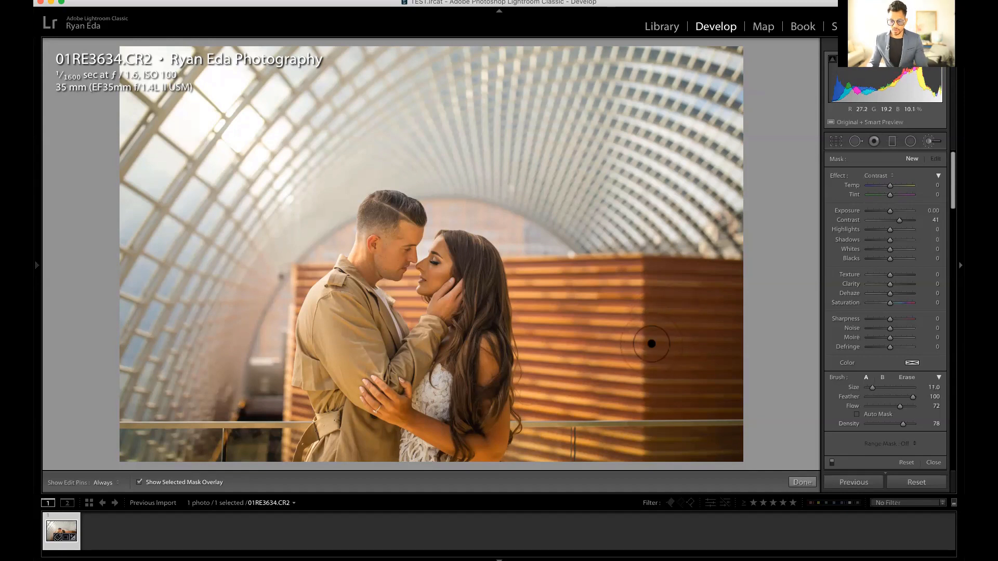
click(652, 343)
mouse_move(653, 343)
mouse_down()
mouse_move(645, 337)
mouse_move(649, 357)
mouse_move(647, 346)
mouse_up()
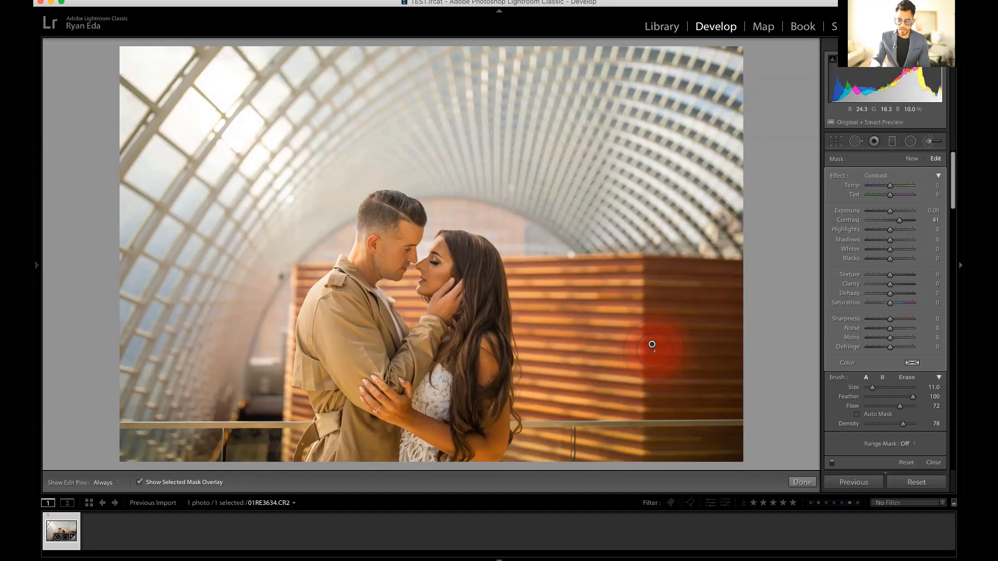
Move the brush adjustment onto the woman's hair and cheek and set its Contrast to 26 and Saturation to 38.
key(o)
key(o)
mouse_move(652, 344)
mouse_down()
mouse_move(486, 314)
mouse_move(447, 280)
mouse_up()
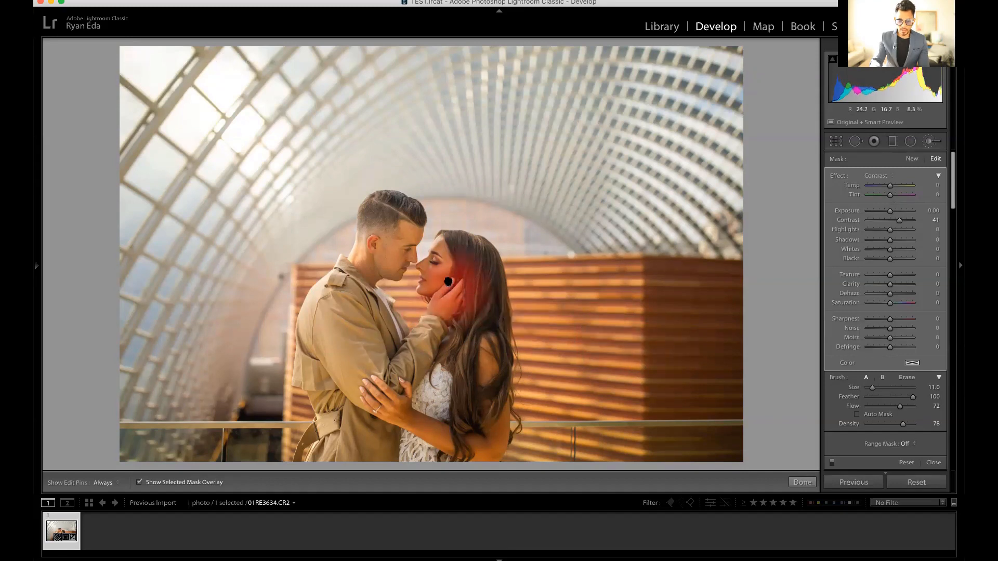
key(o)
key(o)
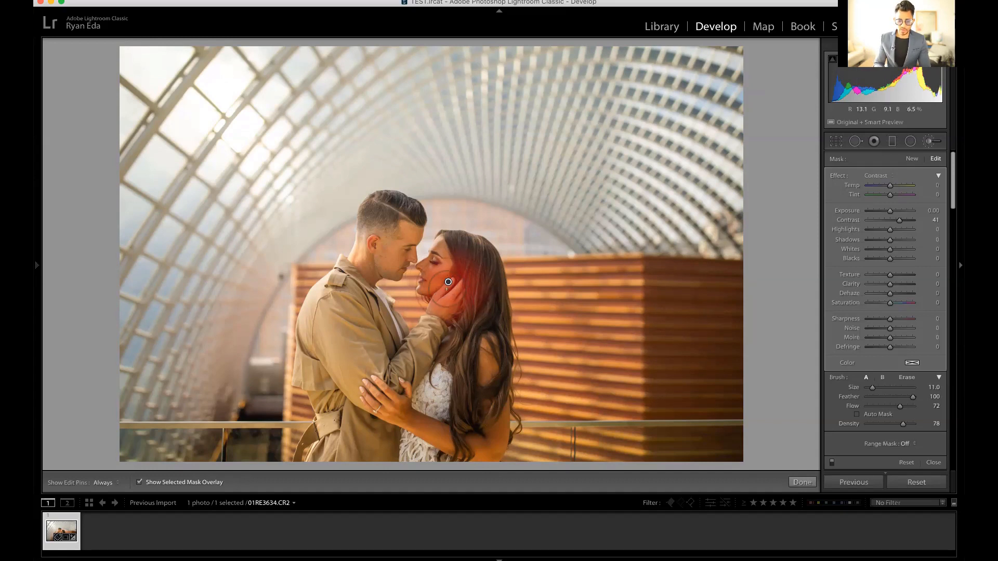
drag(448, 282, 456, 282)
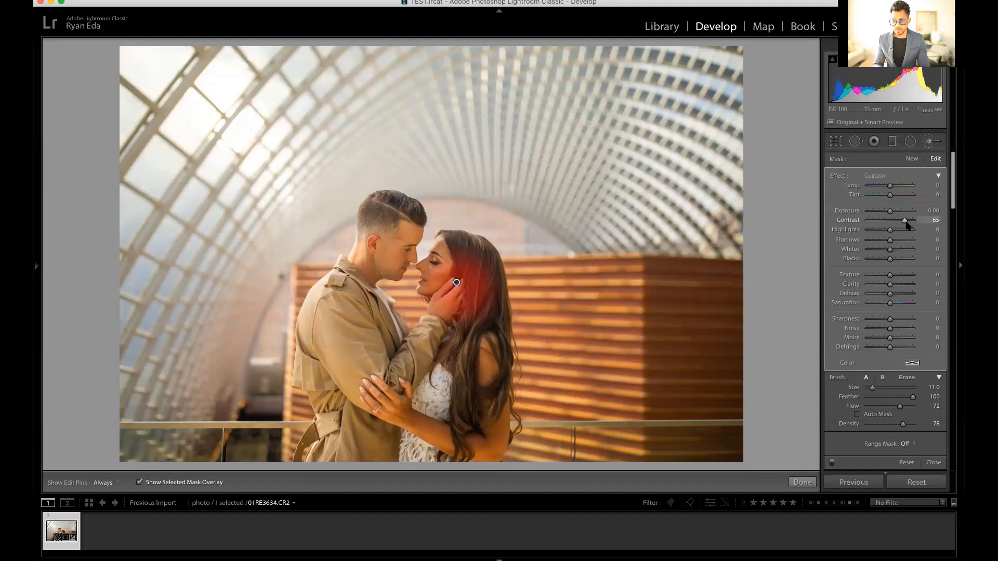
drag(906, 224, 896, 223)
drag(890, 304, 901, 308)
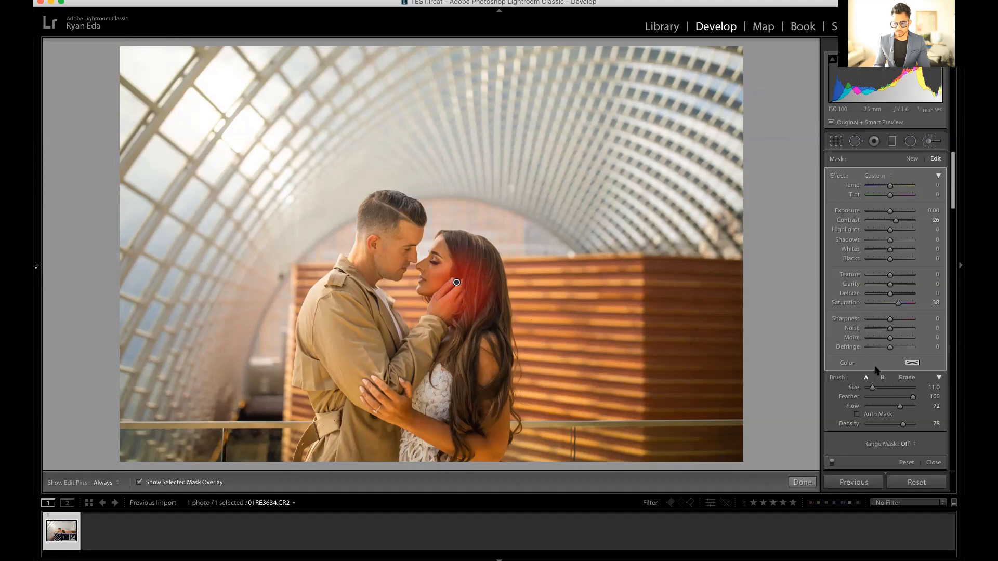
Set the brush to Size 17.0, Feather 85 and Flow 19 and paint over the wooden wall's corner.
mouse_move(872, 387)
mouse_down()
mouse_move(905, 388)
mouse_move(883, 388)
mouse_up()
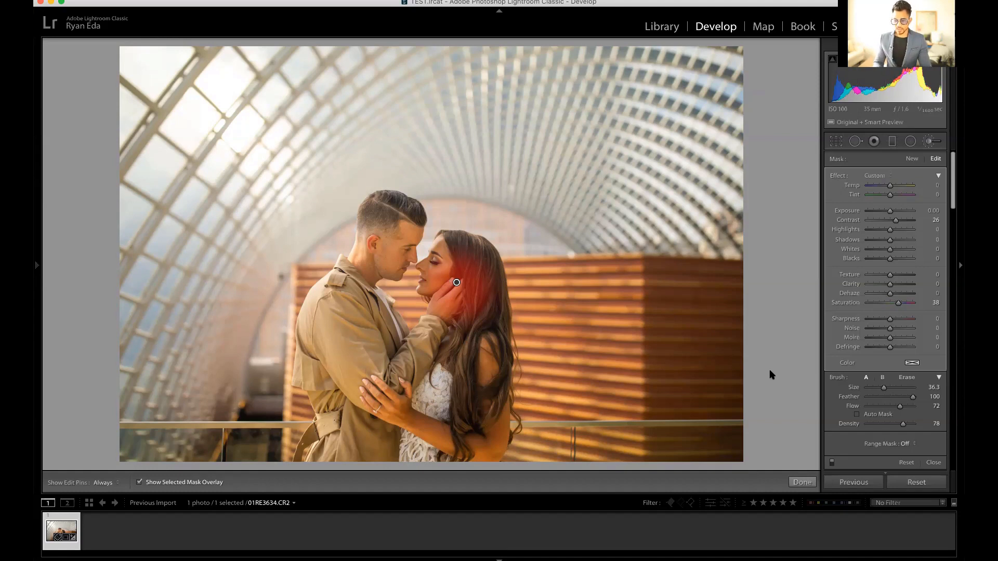
drag(912, 397, 876, 408)
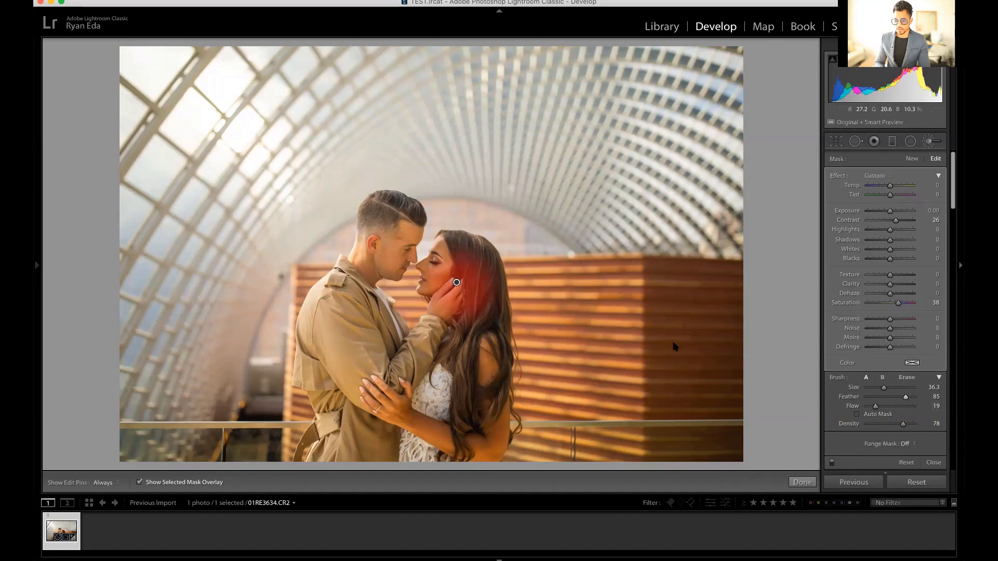
key(h)
scroll(655, 345, down, 1)
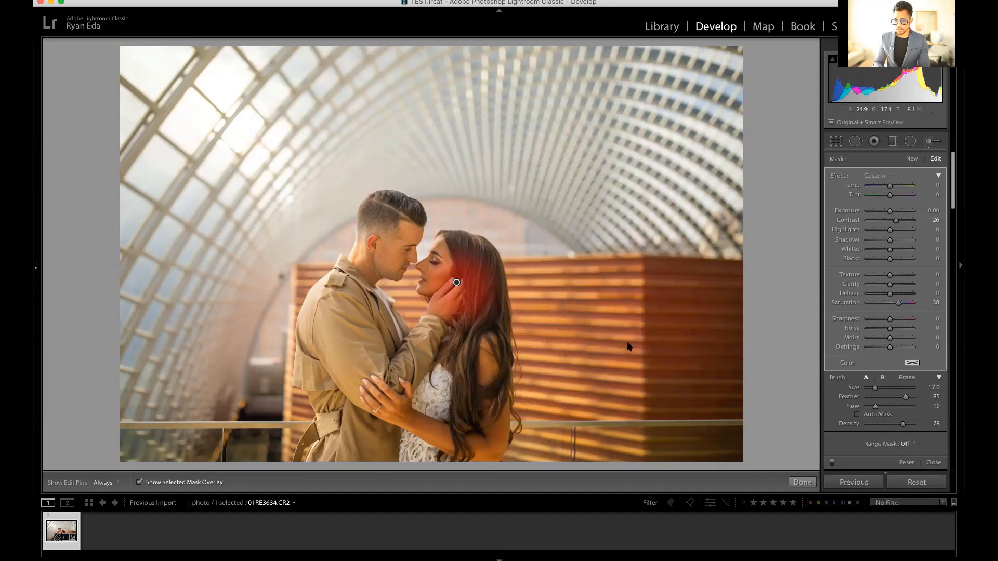
key(h)
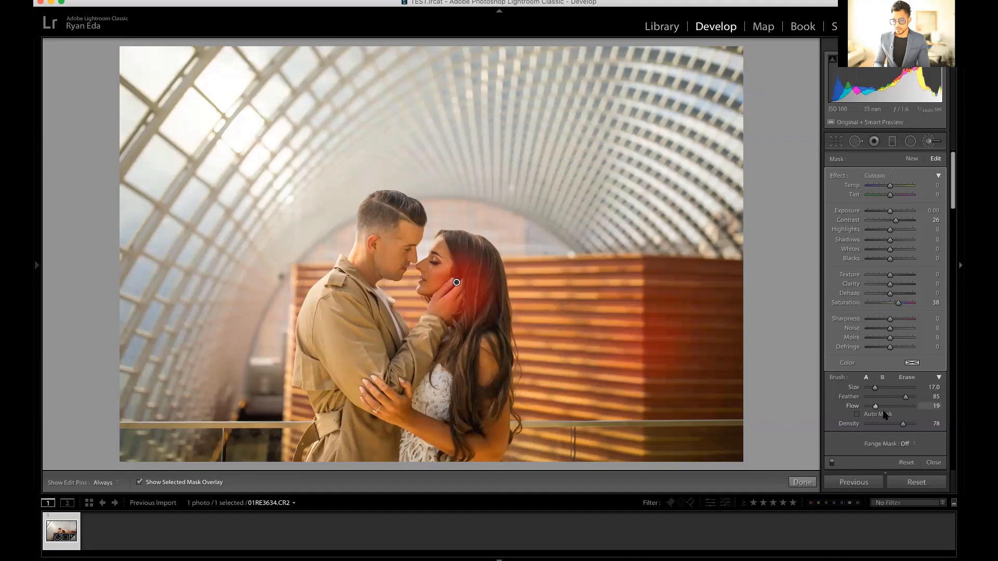
Set the brush's Flow to 44 and Density to 67 and paint more over the wooden wall.
key(h)
drag(875, 407, 888, 407)
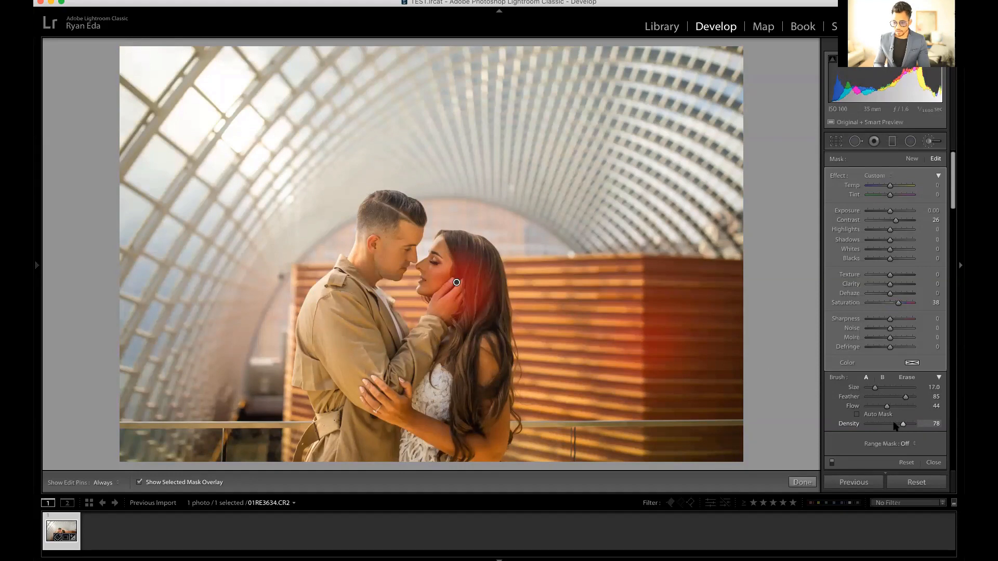
mouse_move(899, 425)
mouse_down()
mouse_move(880, 424)
mouse_move(898, 424)
mouse_up()
key(h)
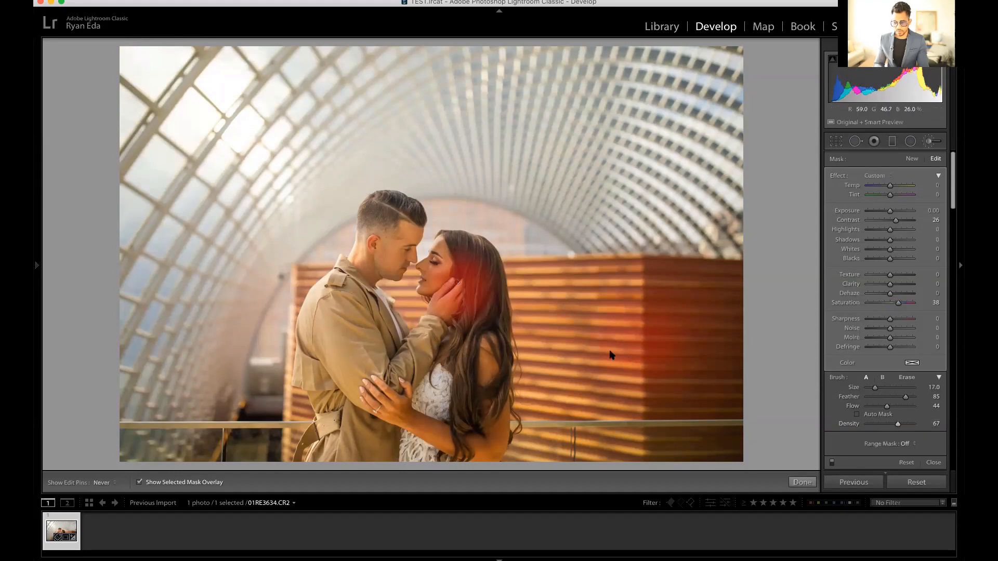
key(h)
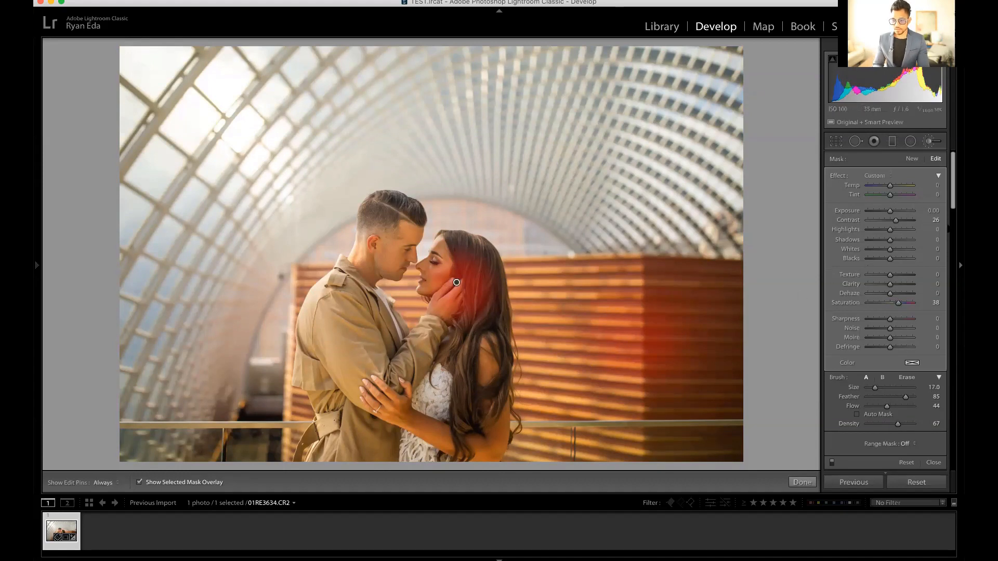
Delete the brush adjustment on the woman's face and wooden wall and close the Adjustment Brush.
click(929, 143)
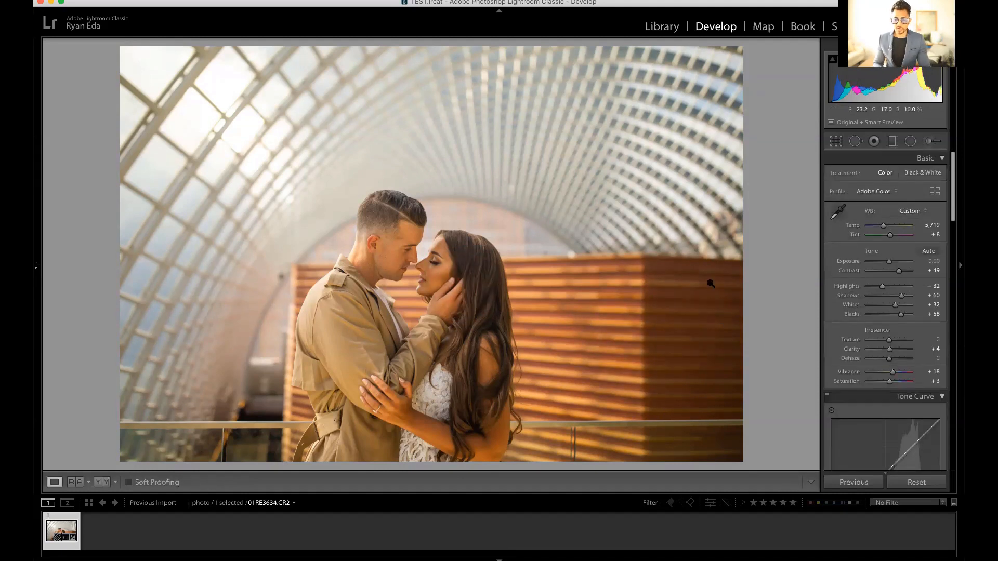
click(928, 142)
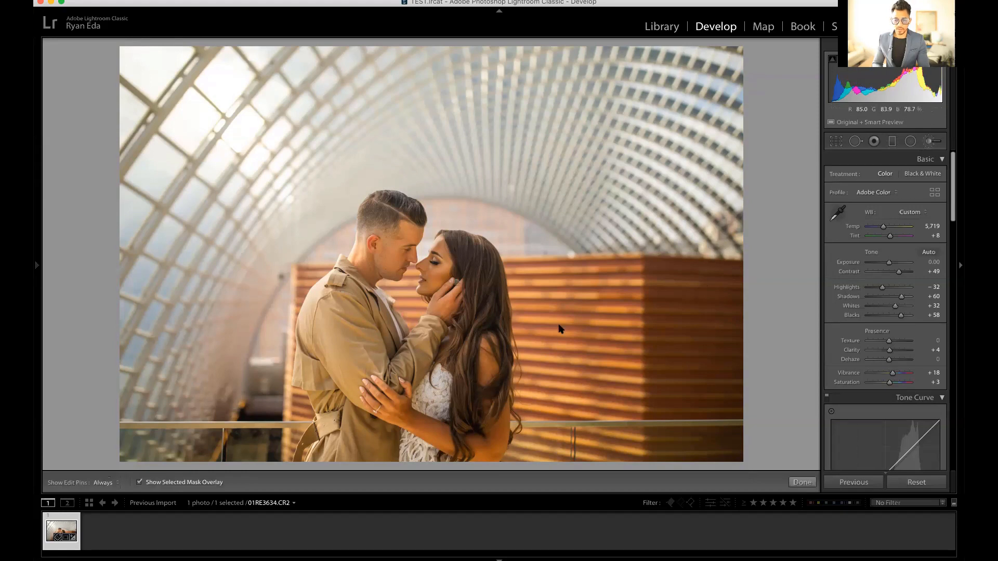
drag(456, 283, 456, 281)
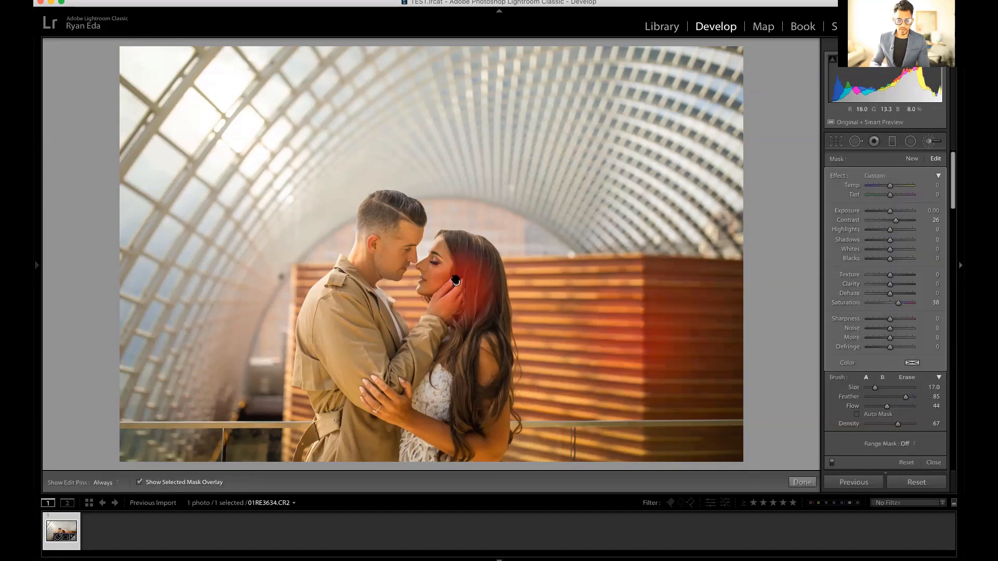
key(Delete)
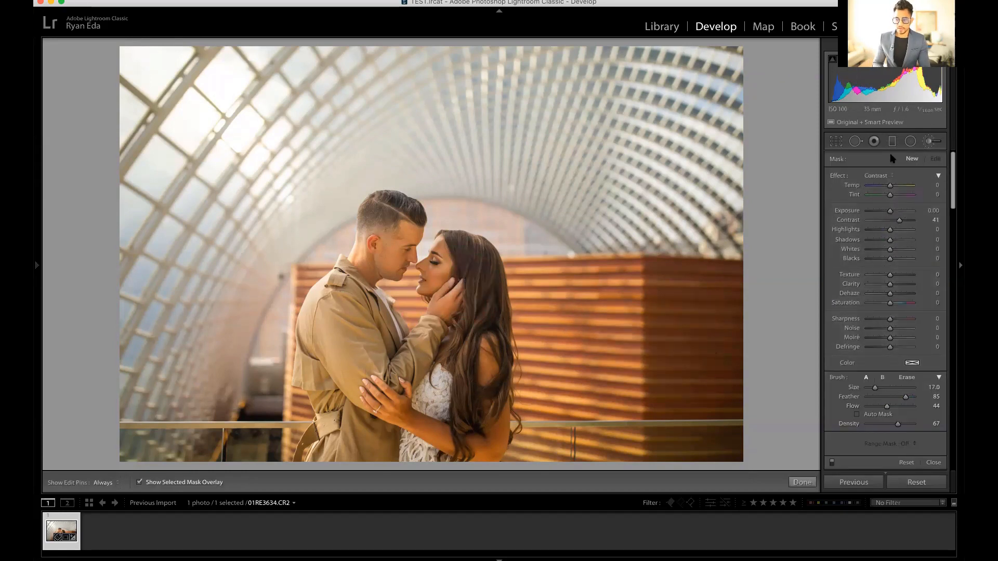
click(930, 142)
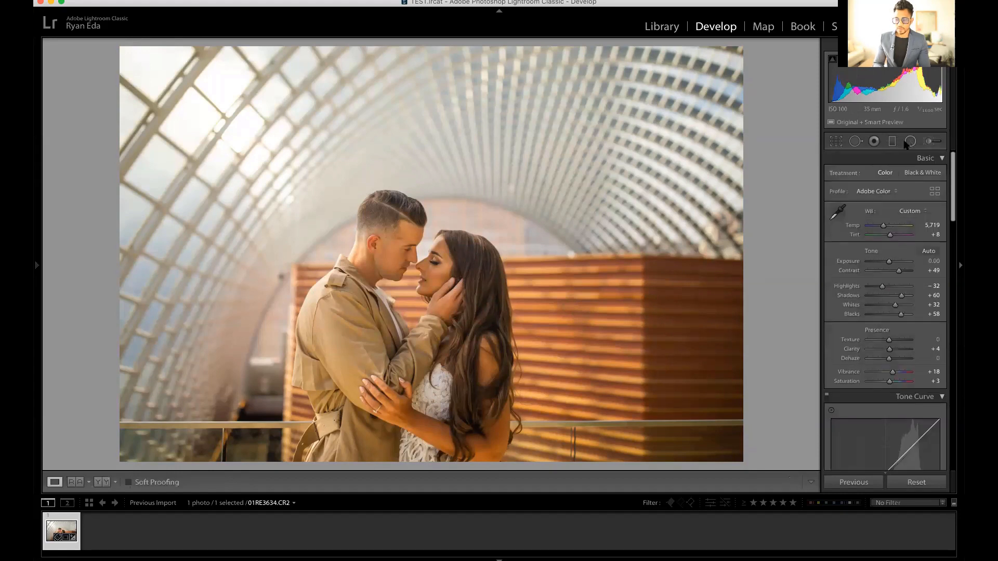